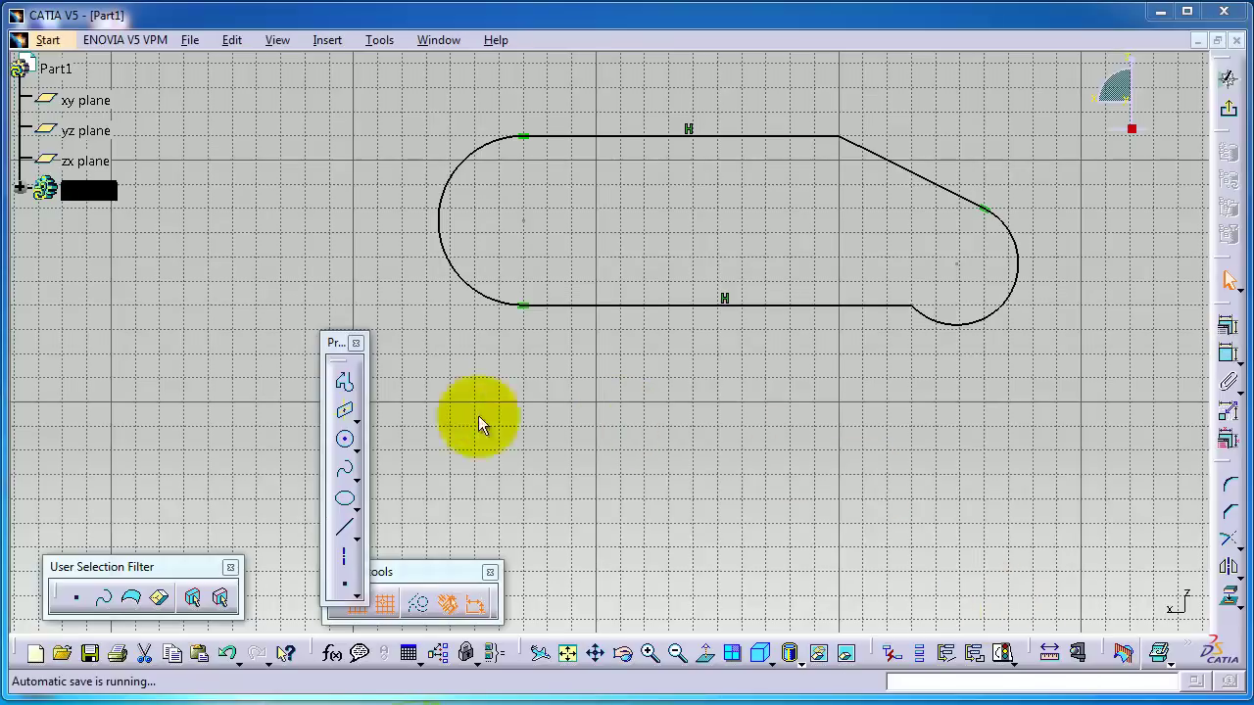
Step: Tidy the workspace, select the Profile tool and review the profile's existing constraints
left_click_drag(331, 355, 317, 319)
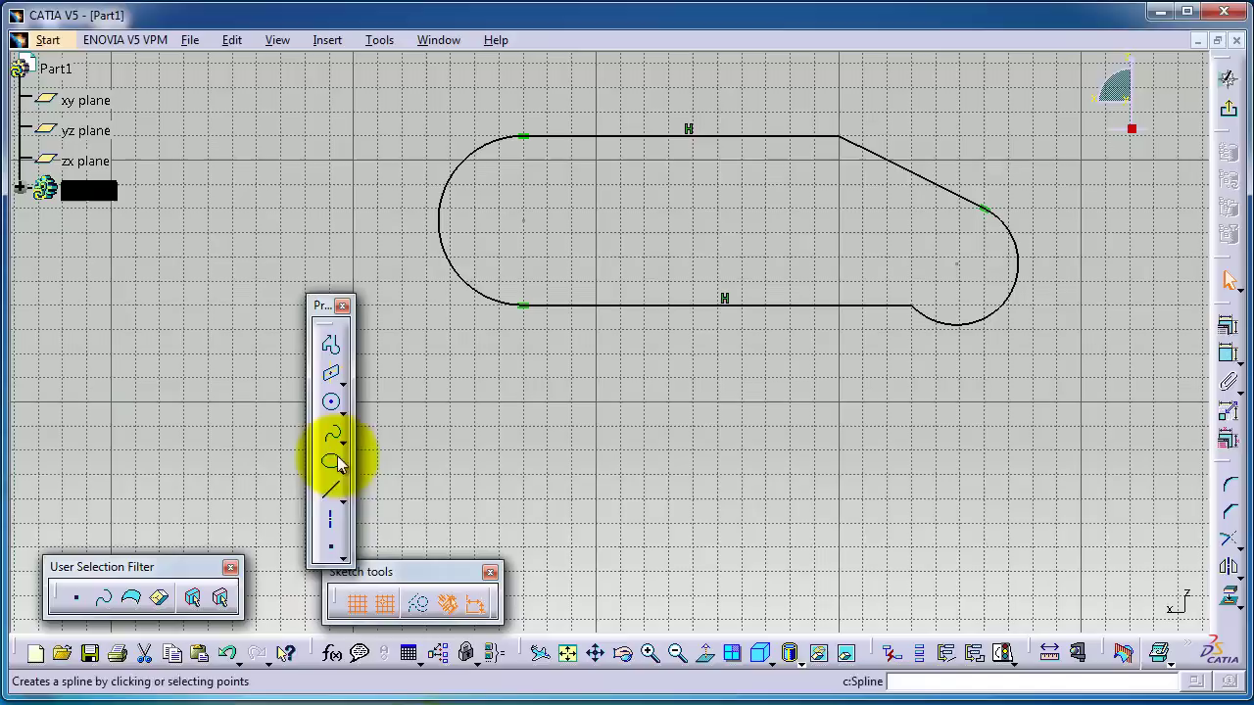
left_click(330, 338)
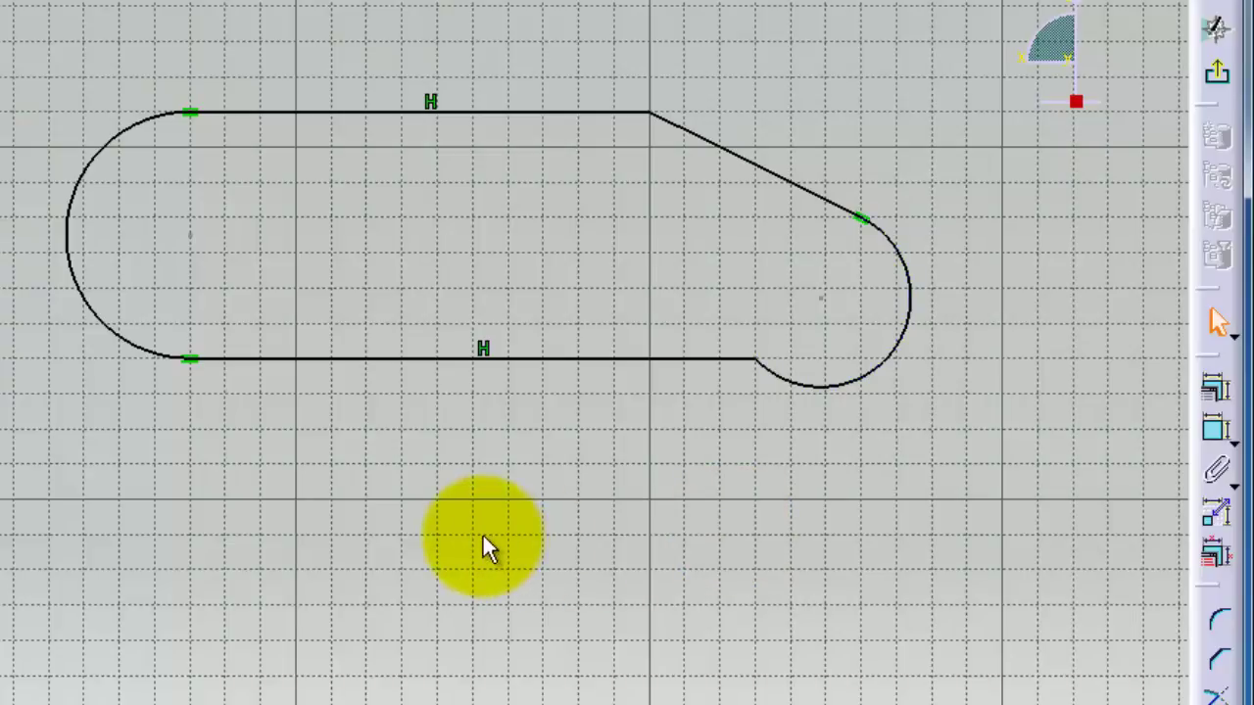
left_click(1217, 393)
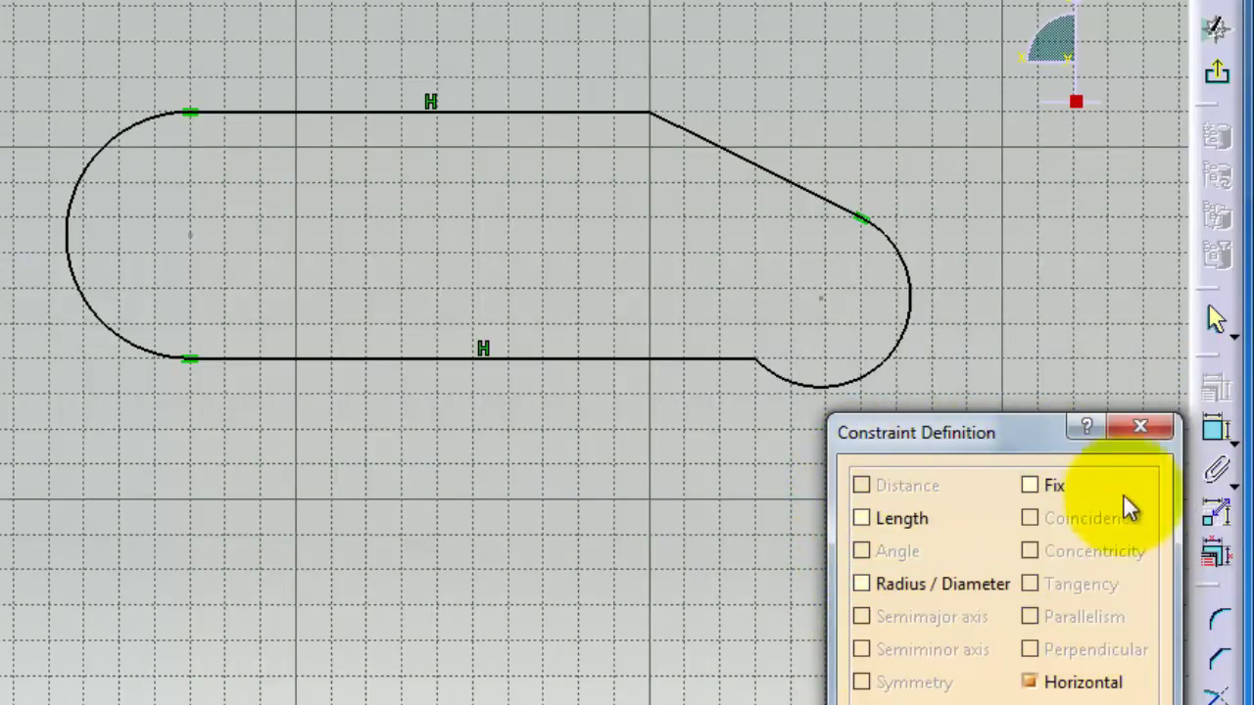
left_click(1097, 704)
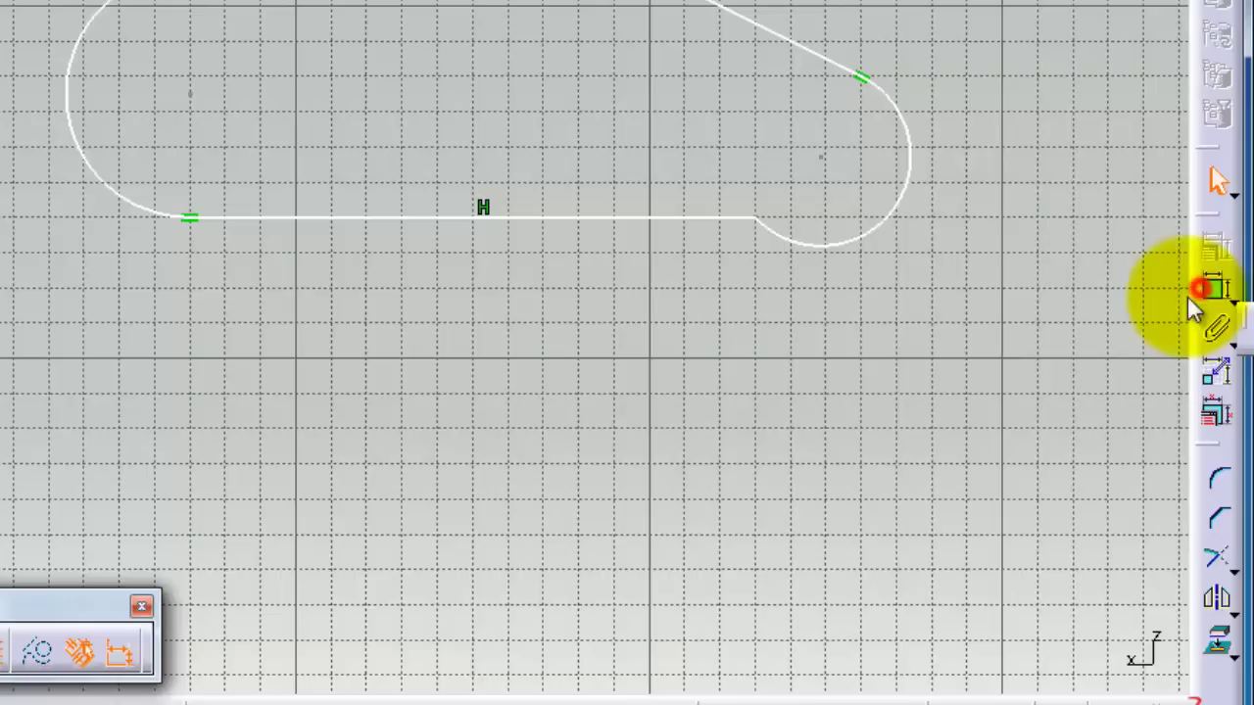
Step: Dimension the bottom straight edge below it and change its length from 160 to 180
left_click(1211, 291)
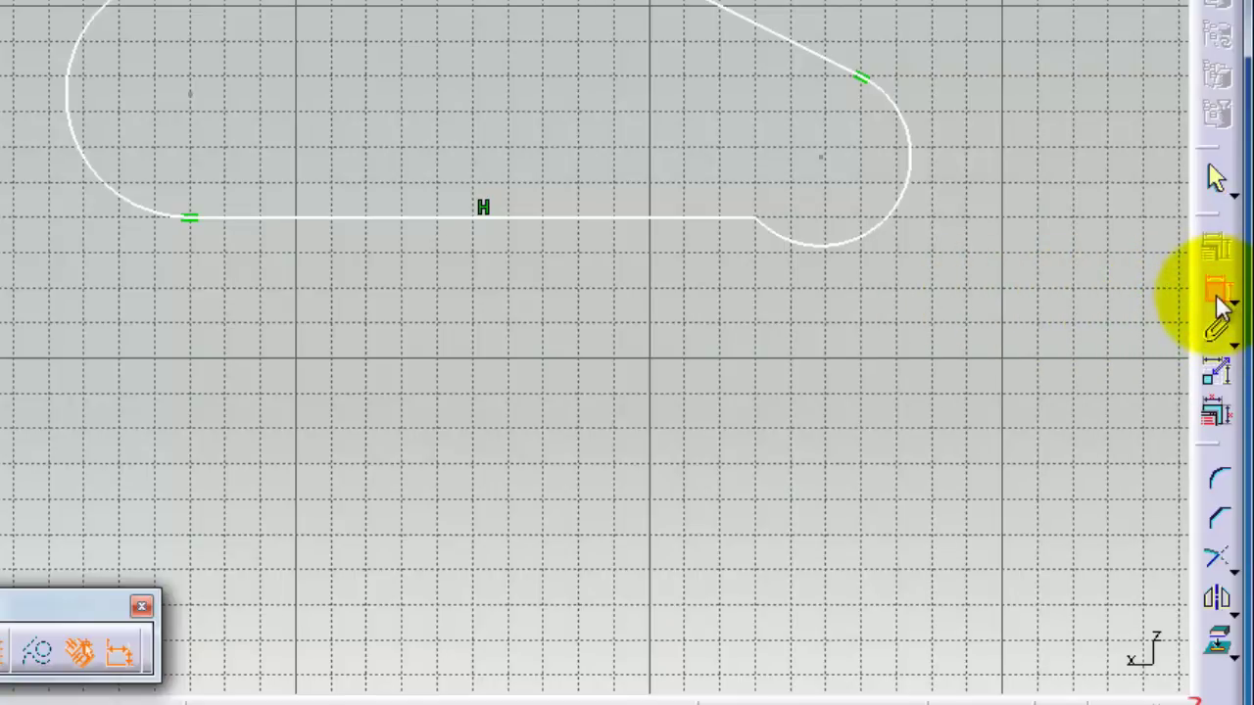
left_click(646, 218)
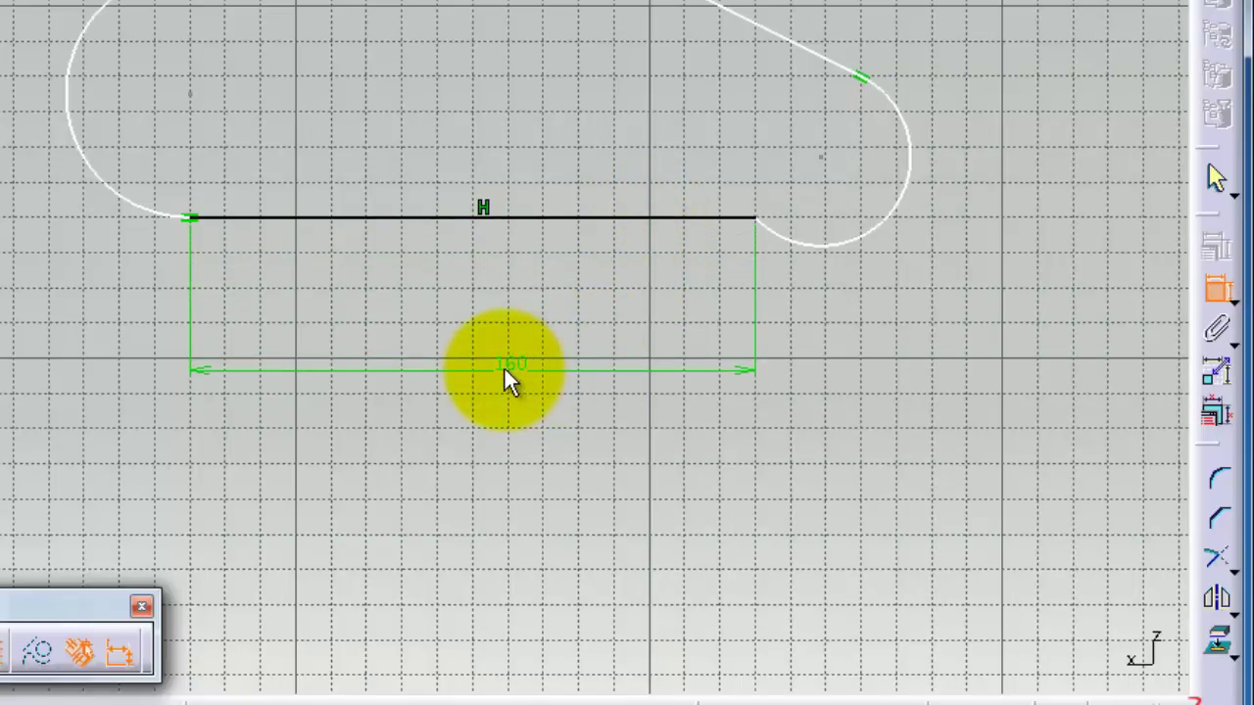
left_click(506, 369)
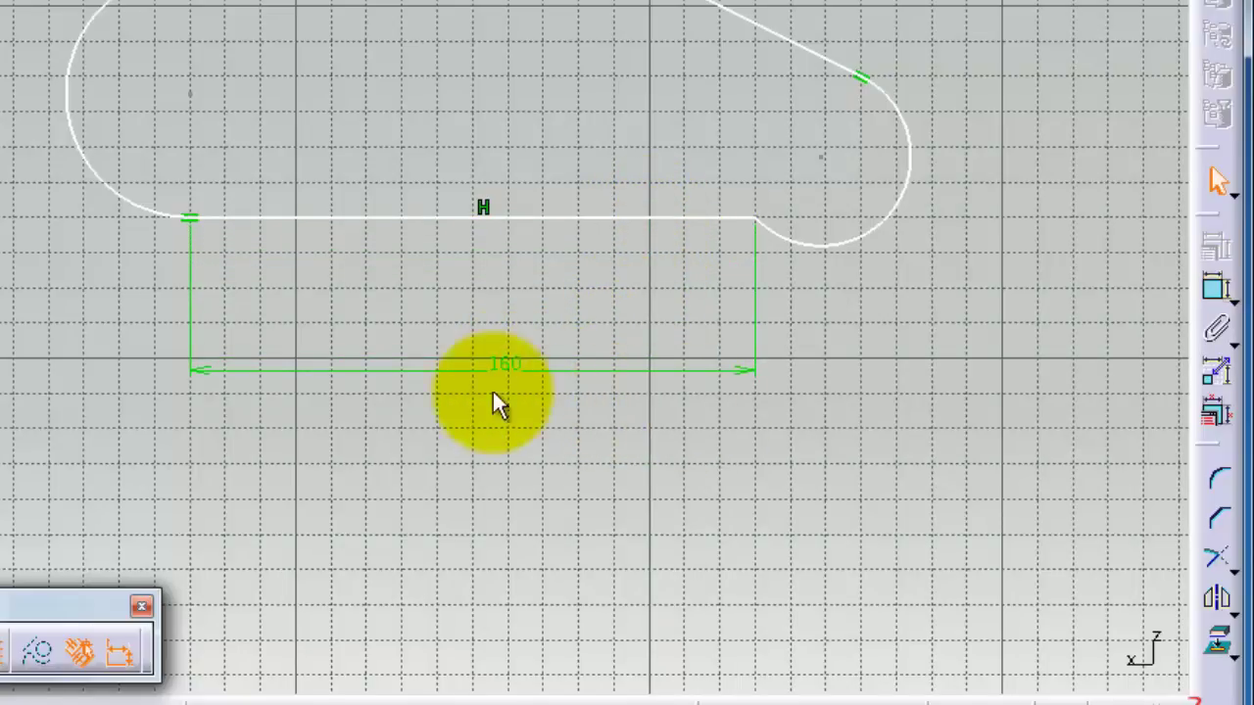
double_click(499, 362)
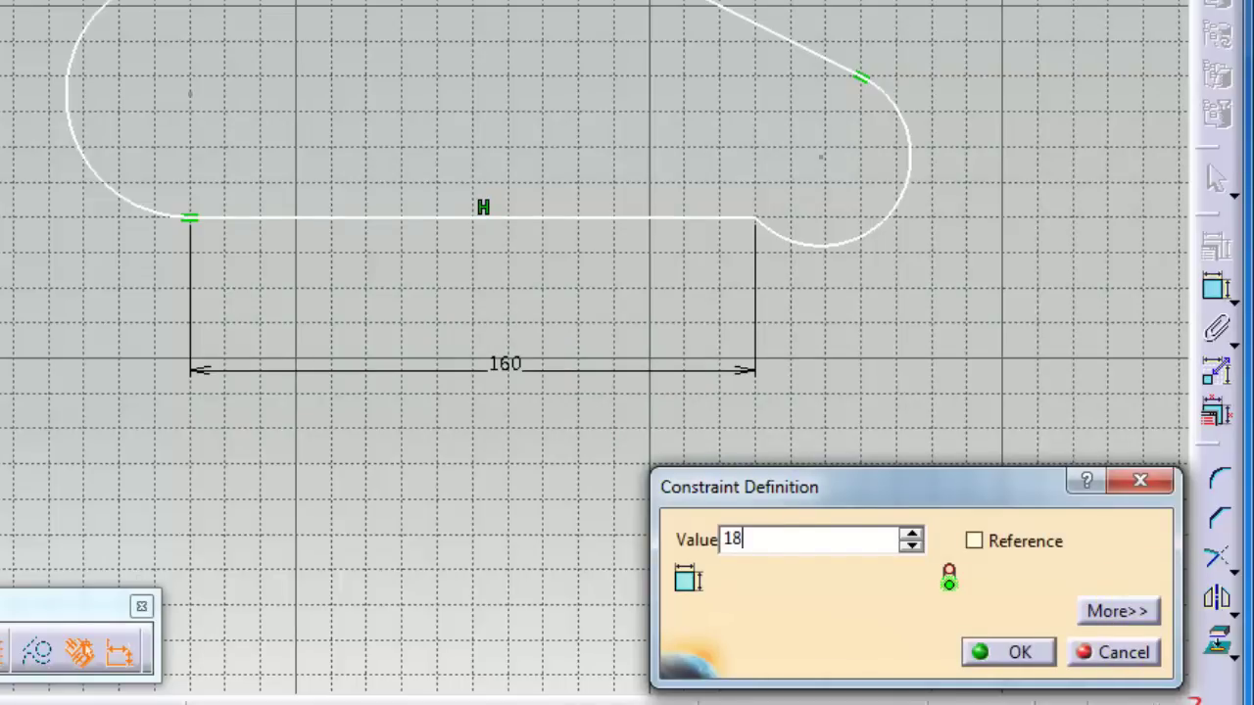
type("180")
key("Return")
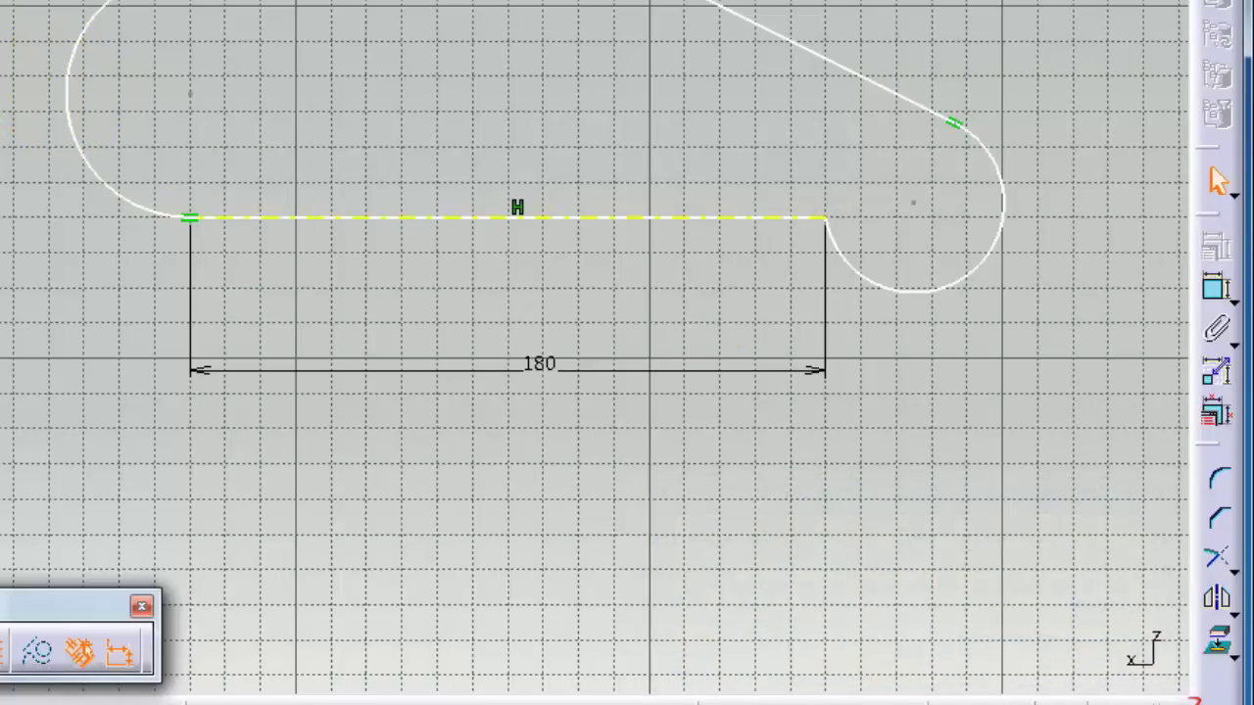
Step: Add a radius dimension left of the left end arc and set it to R50
left_click(1215, 287)
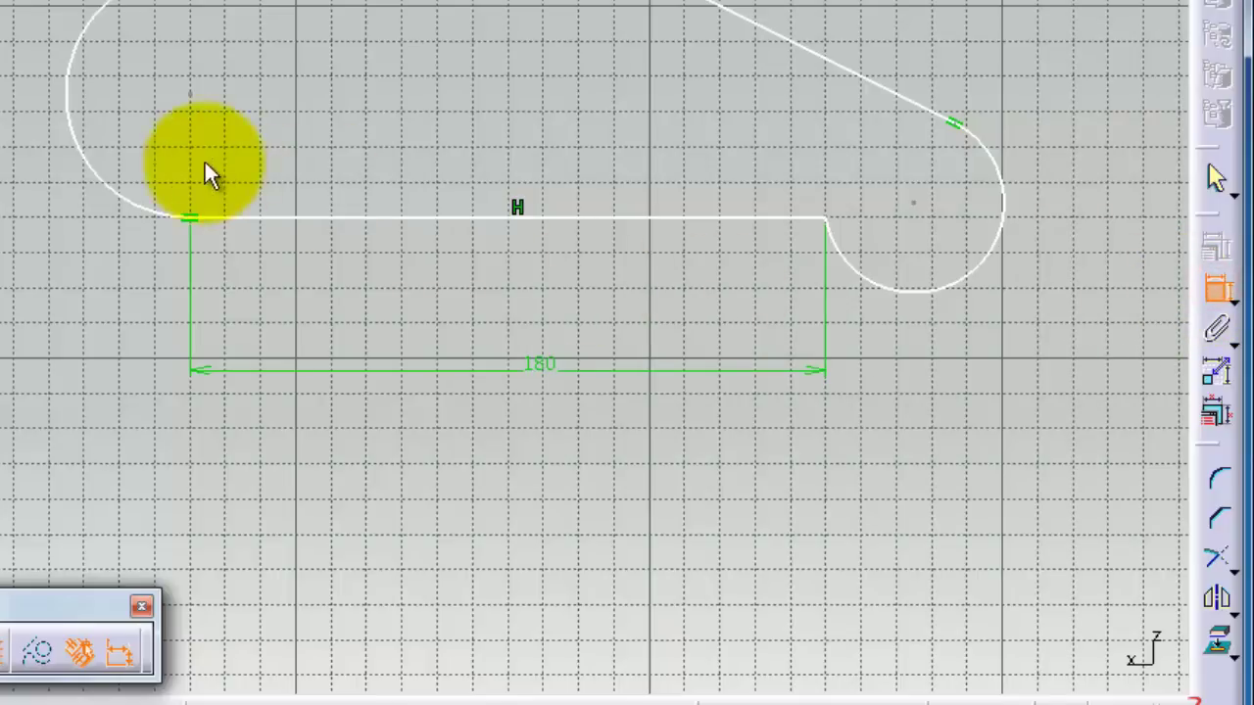
left_click(83, 154)
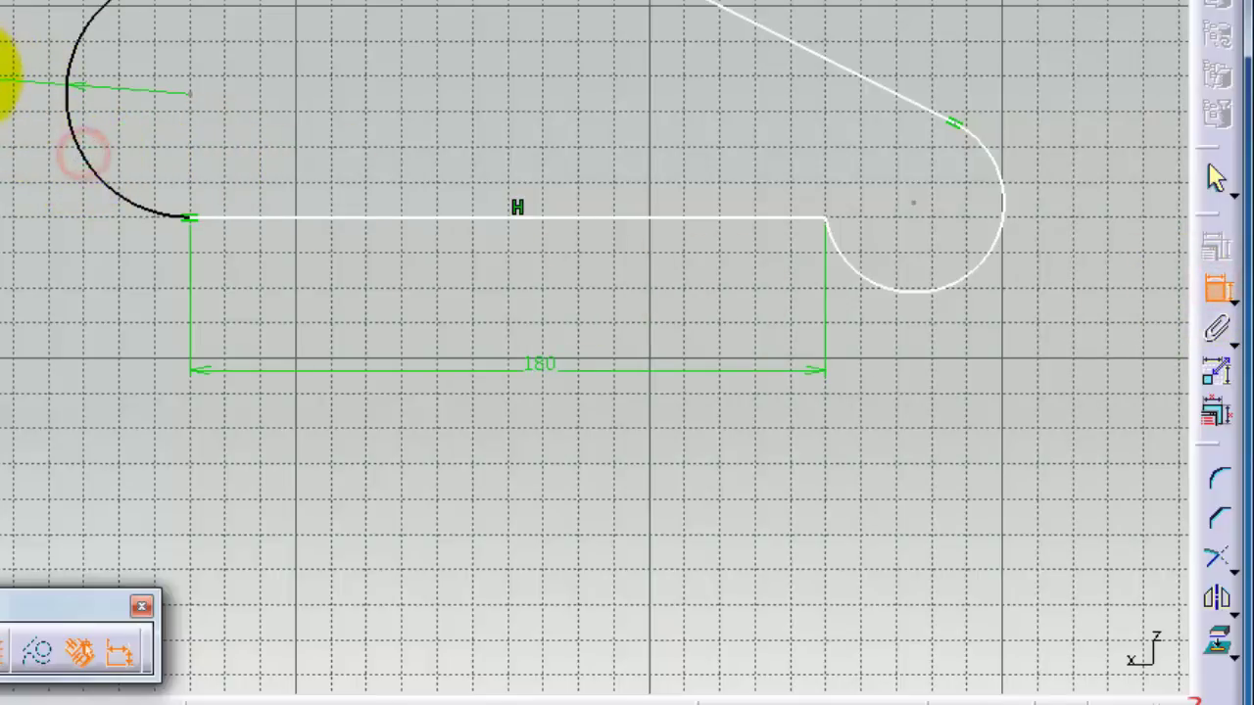
left_click(14, 113)
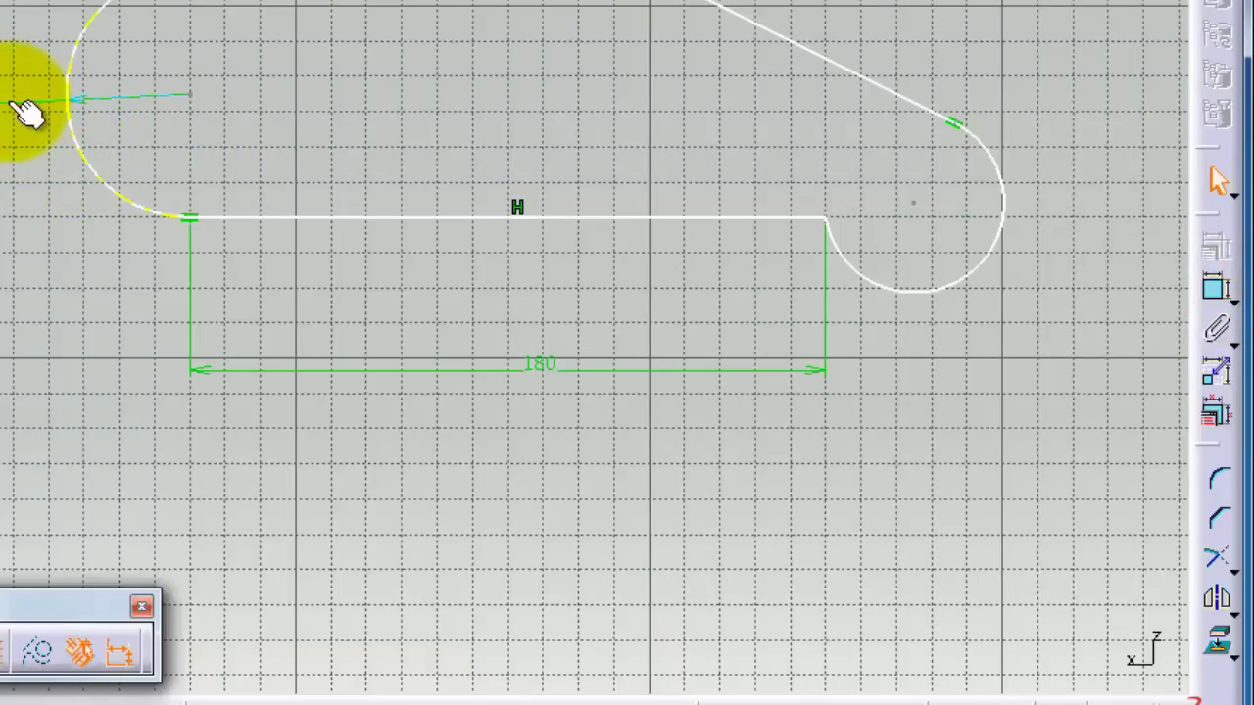
double_click(4, 98)
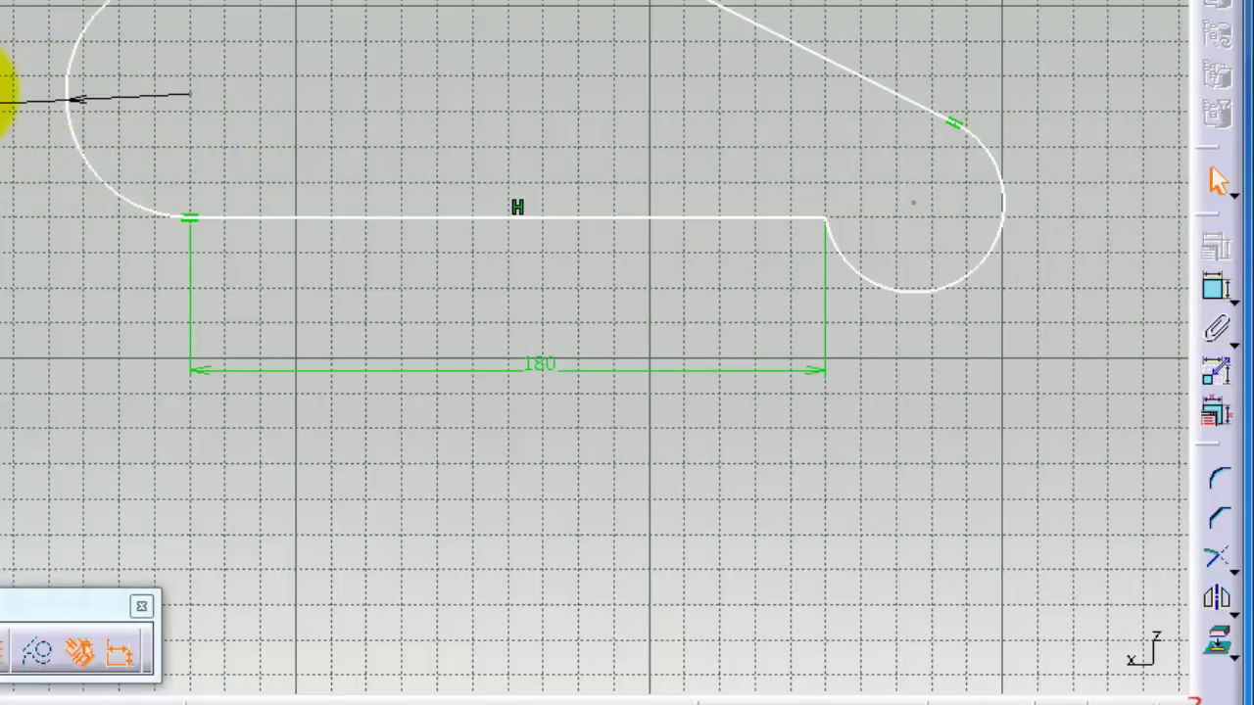
type("50")
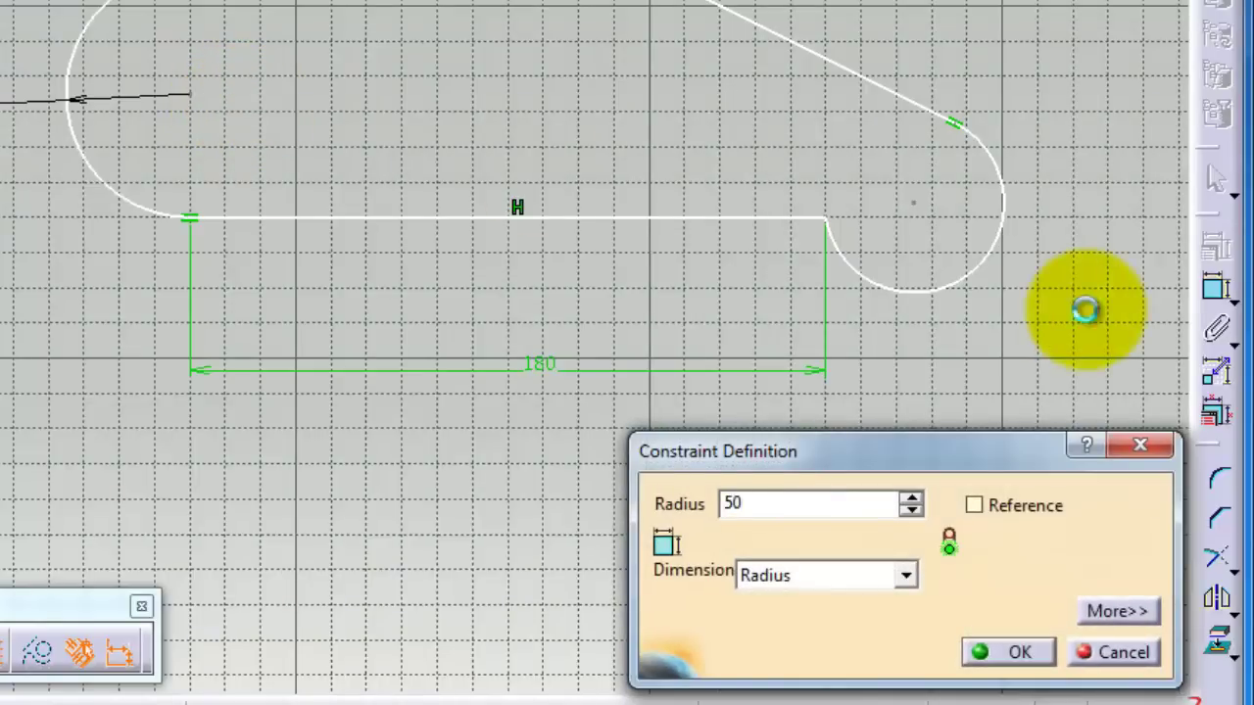
key("Return")
mouse_move(558, 2)
middle_mouse_down()
mouse_move(532, 14)
mouse_move(523, 104)
middle_mouse_up()
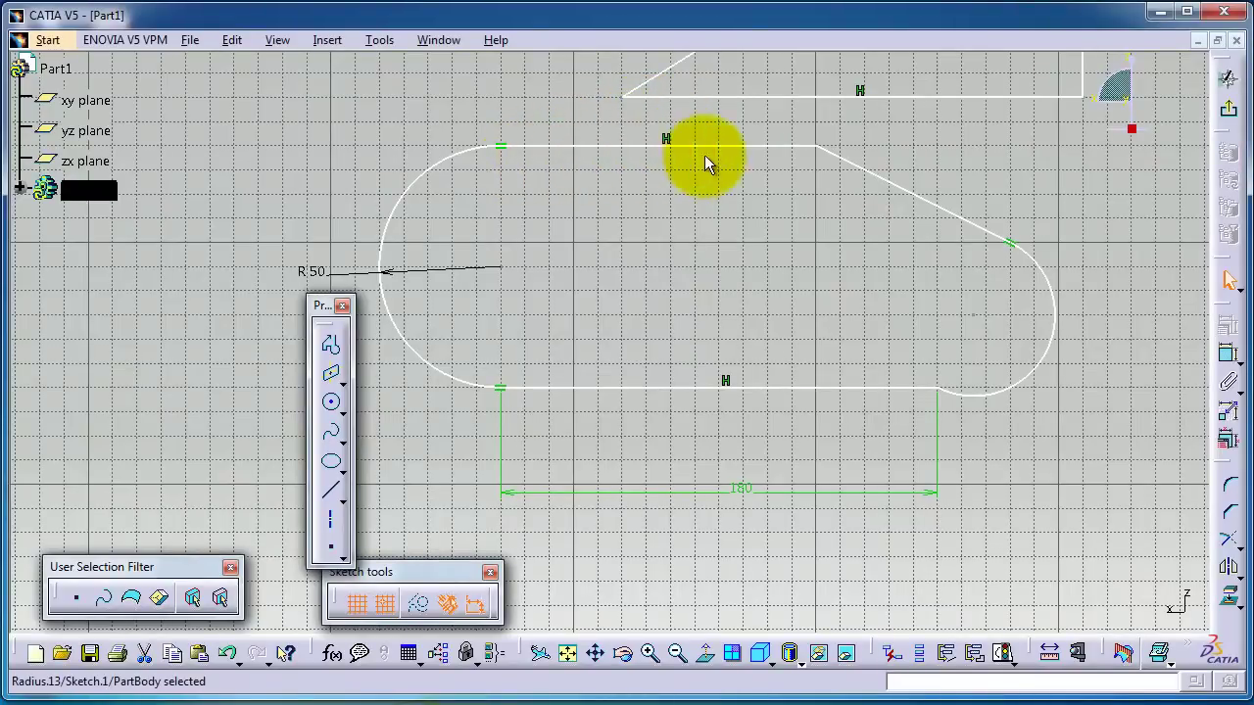
mouse_move(852, 253)
middle_mouse_down()
mouse_move(761, 225)
mouse_move(755, 204)
middle_mouse_up()
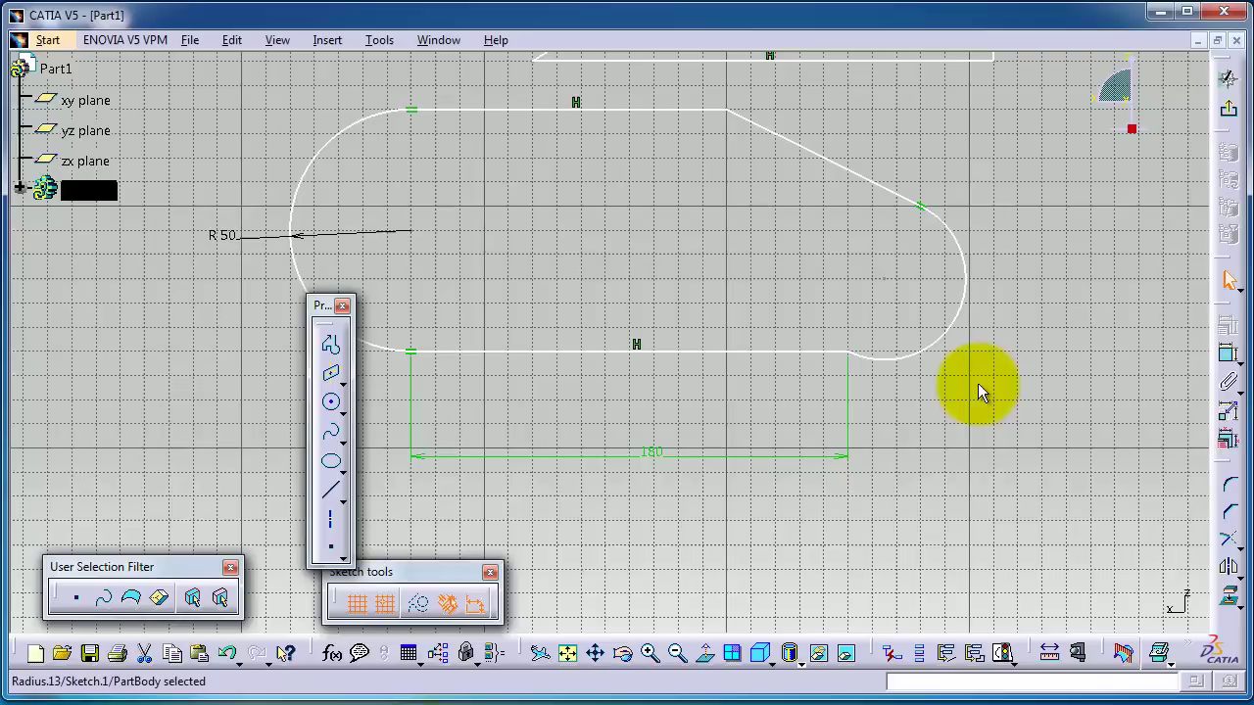
left_click(1230, 363)
left_click(955, 326)
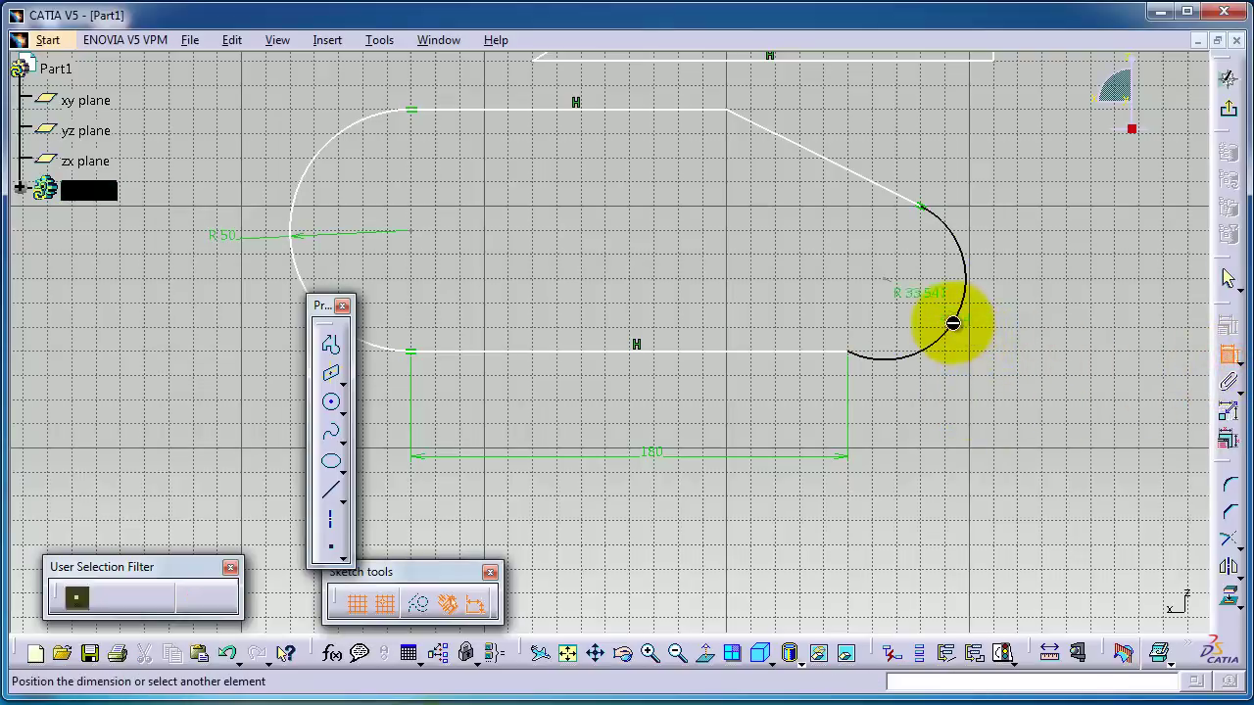
left_click(1058, 322)
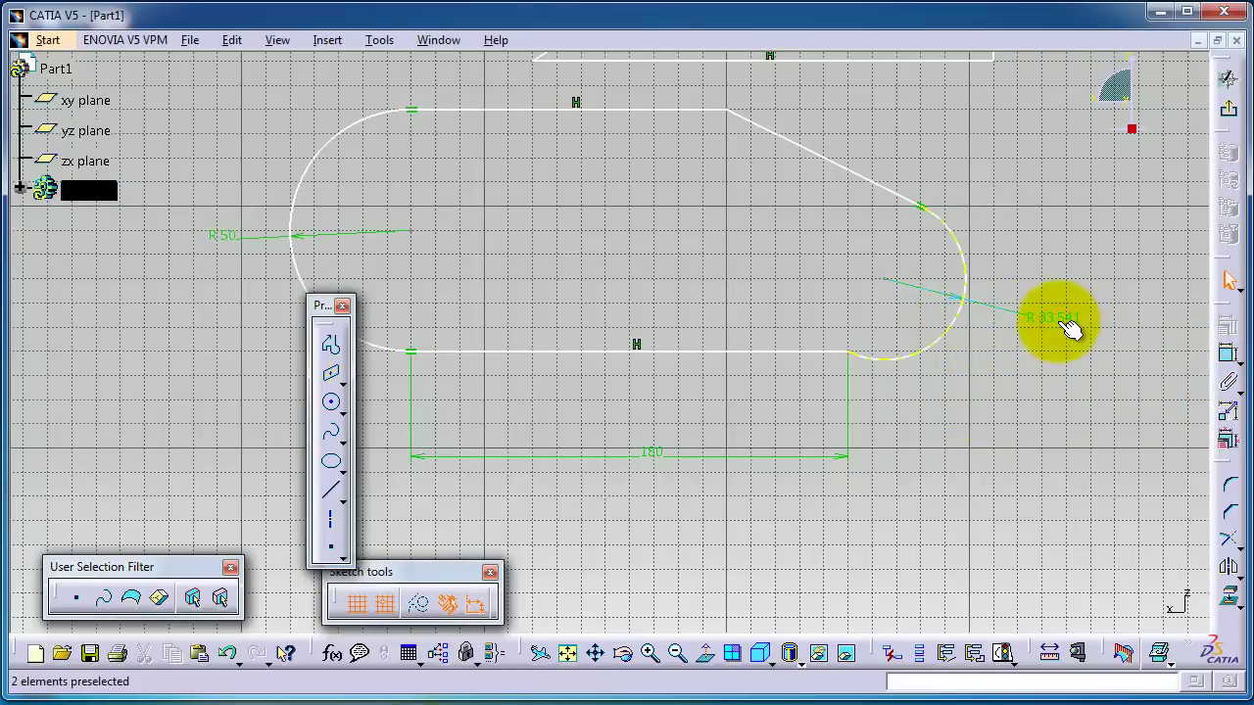
double_click(1067, 323)
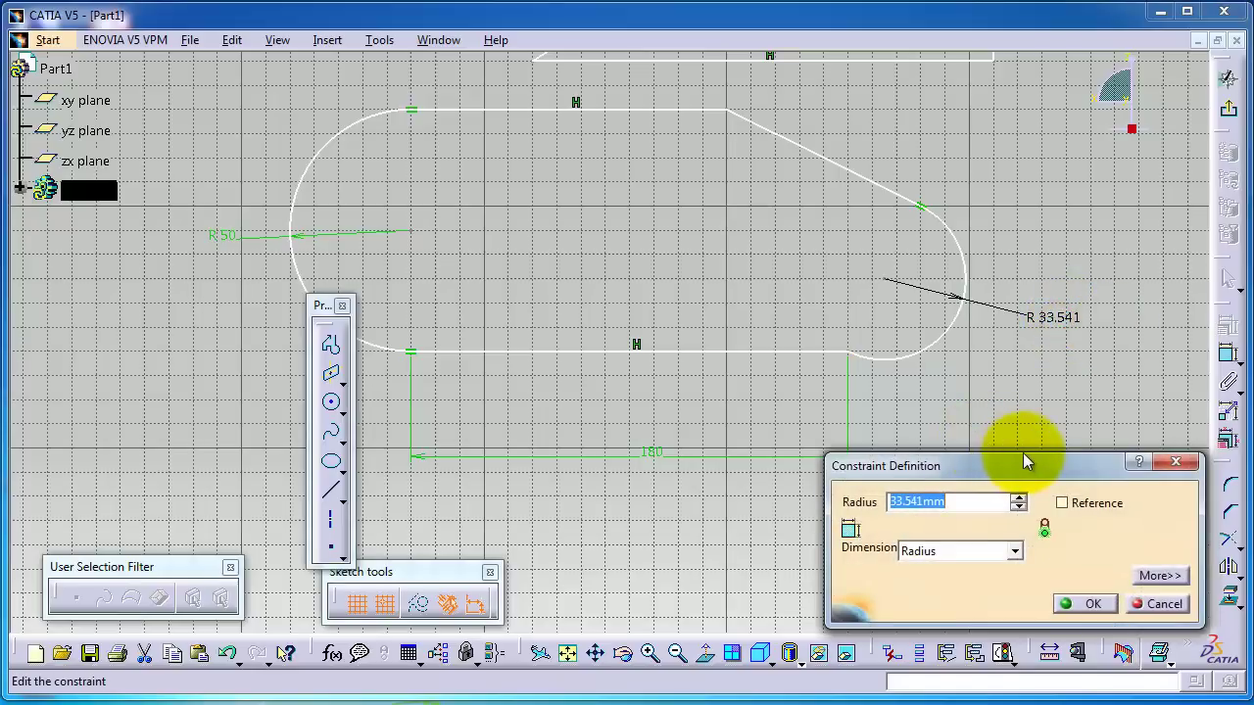
type("40")
key("Return")
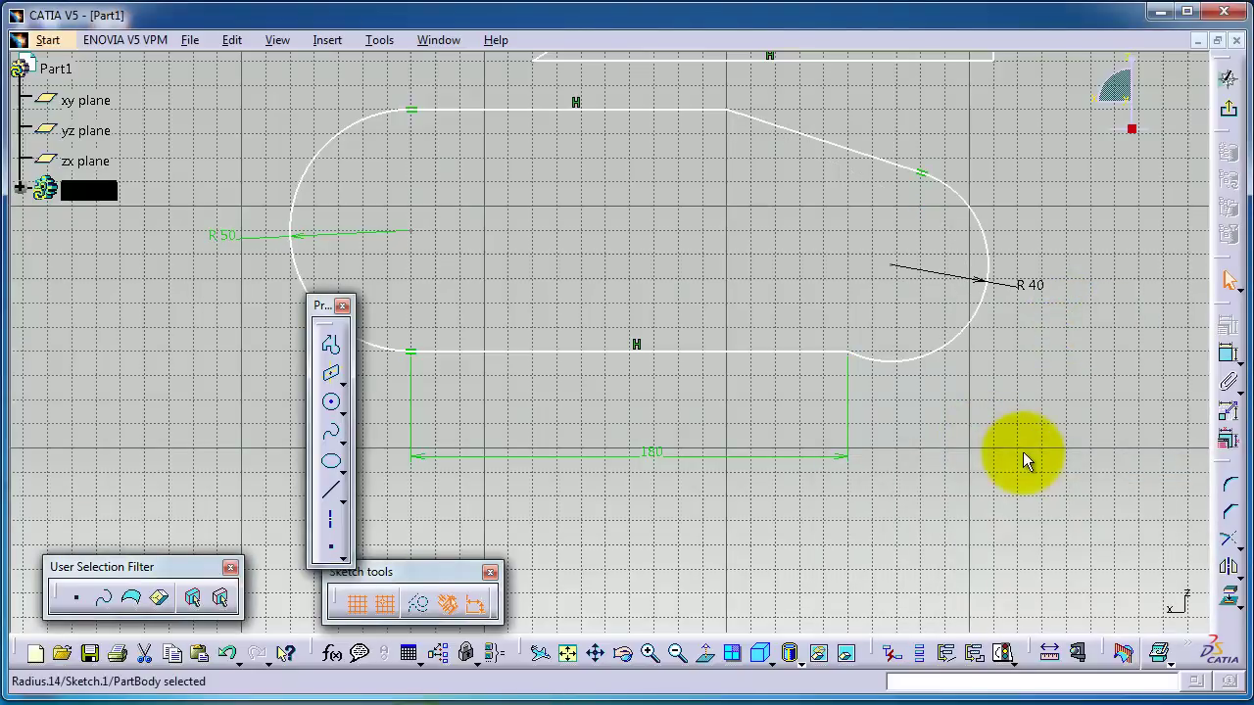
left_click(1228, 355)
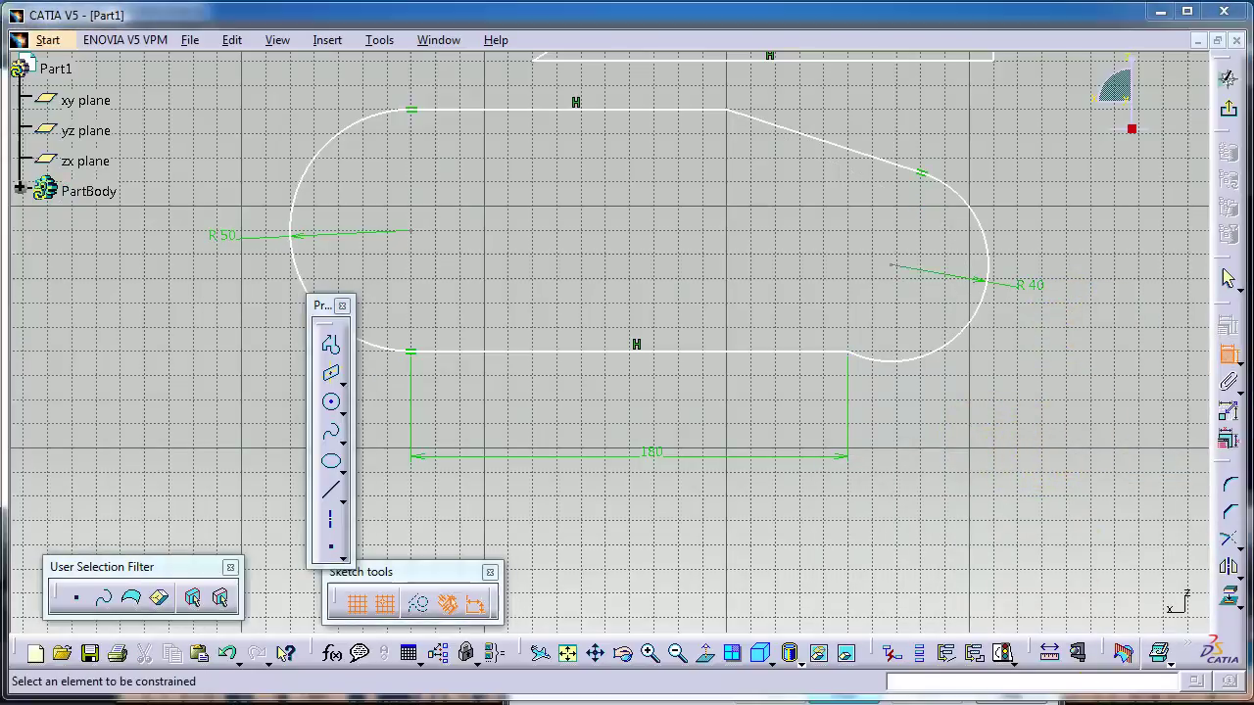
mouse_move(899, 122)
middle_mouse_down()
mouse_move(895, 168)
mouse_move(951, 190)
middle_mouse_up()
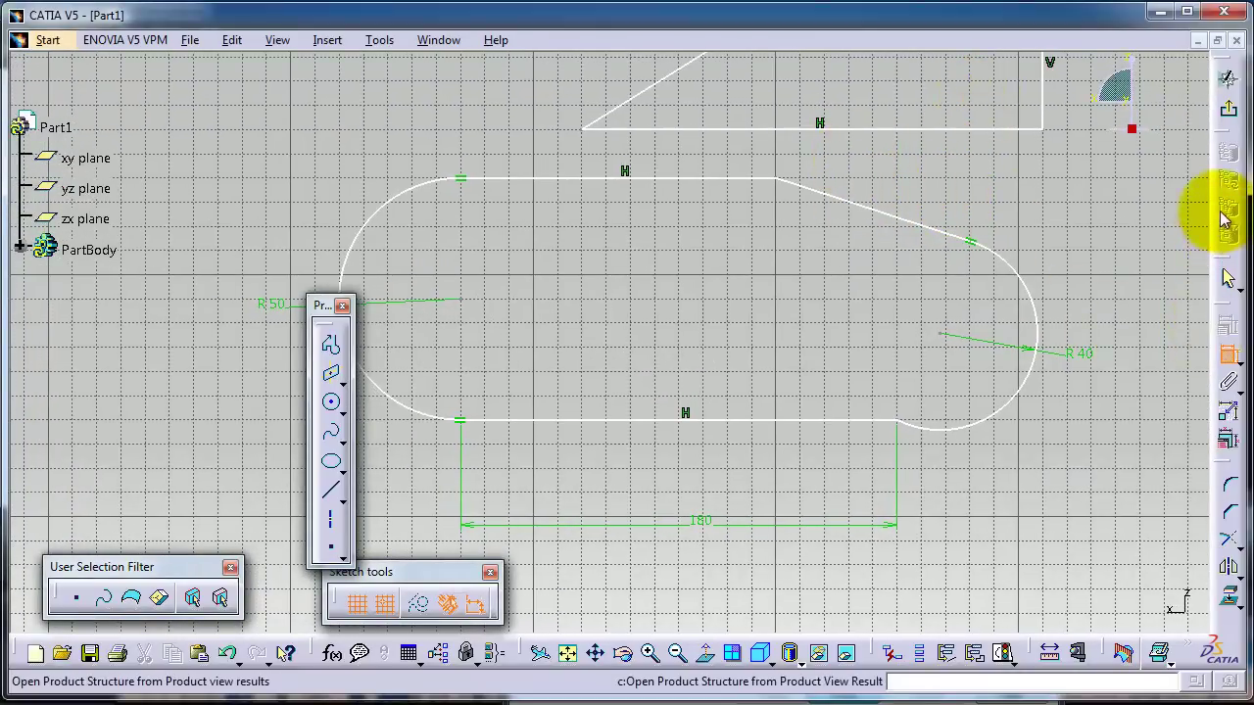
Step: Add an angle dimension between the top and slanted edges, changing 161.932° to 170°
left_click(1230, 380)
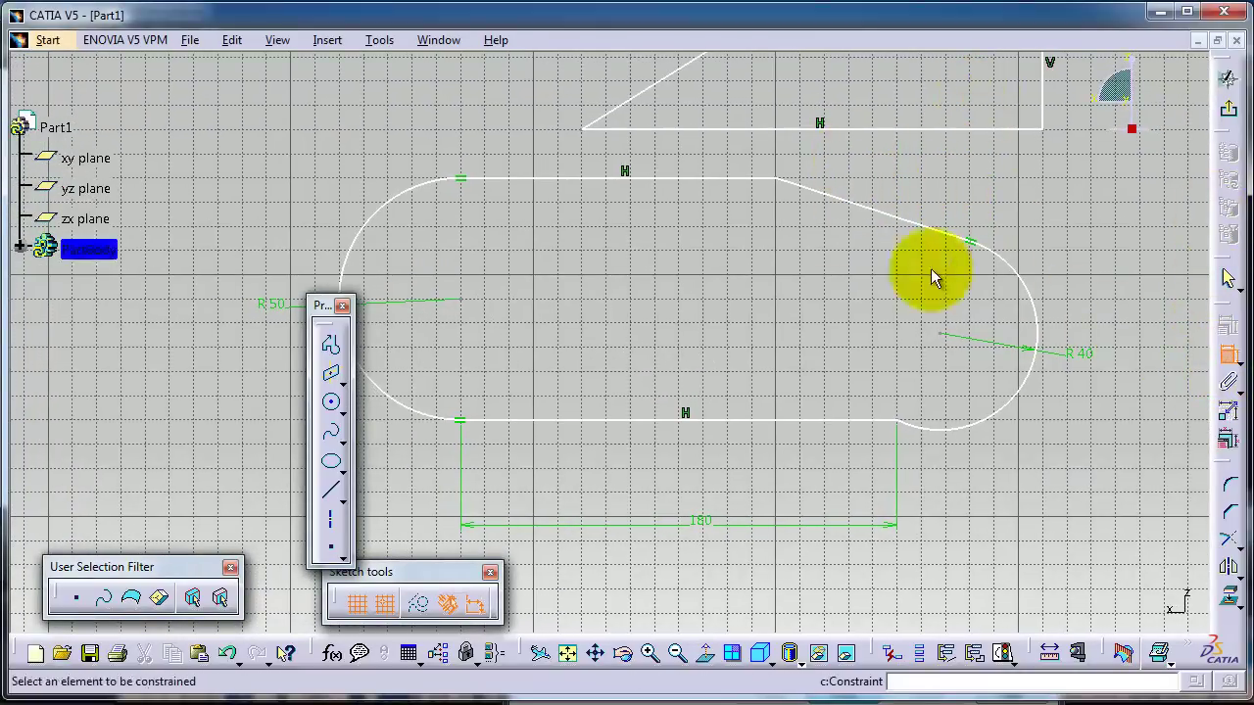
left_click(723, 179)
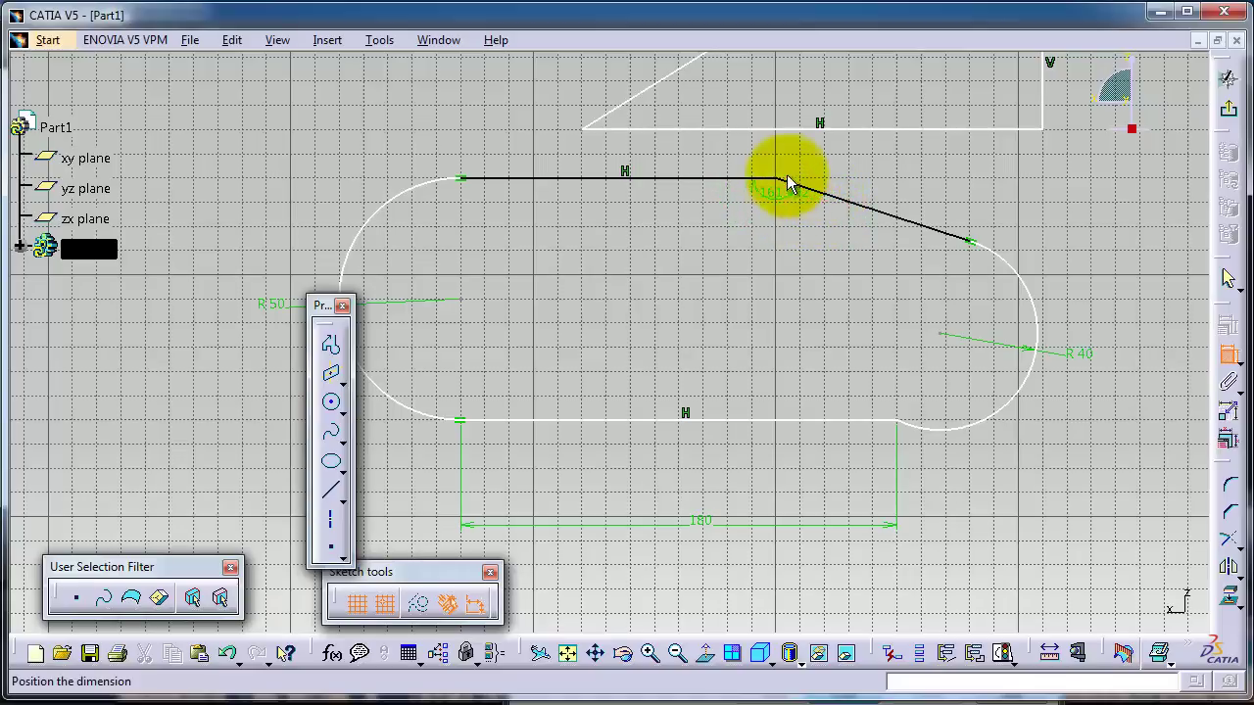
left_click(769, 243)
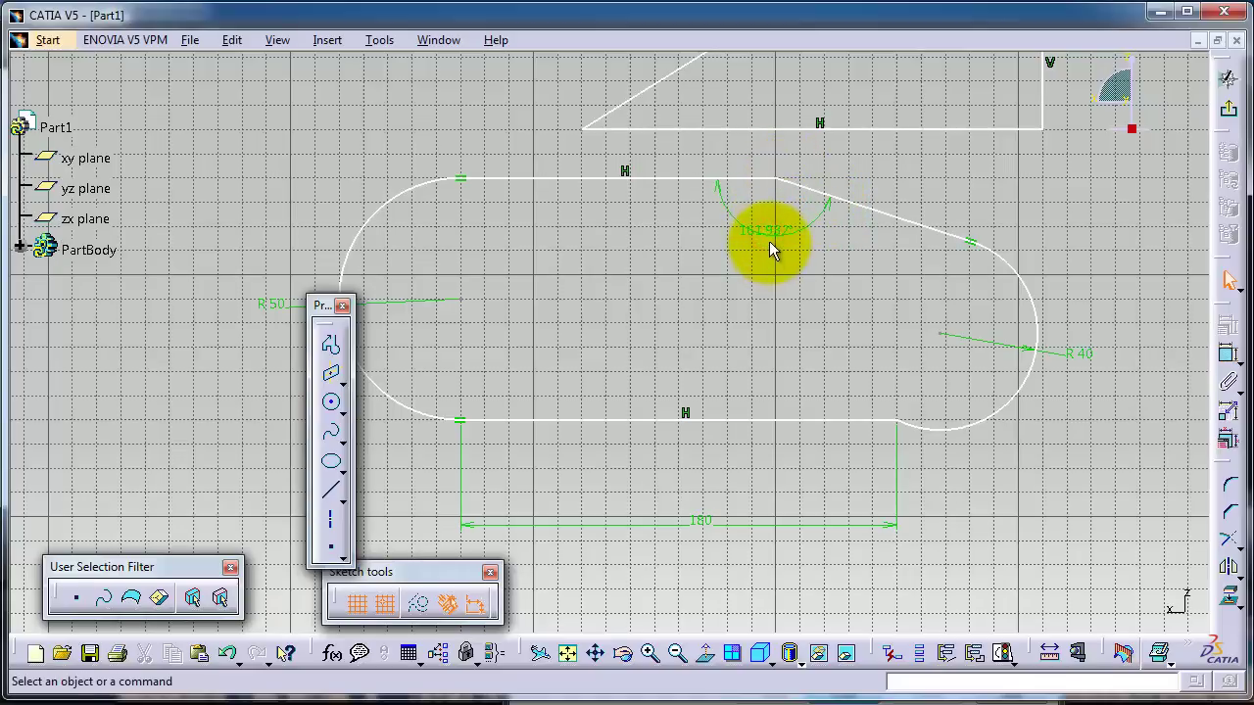
double_click(769, 240)
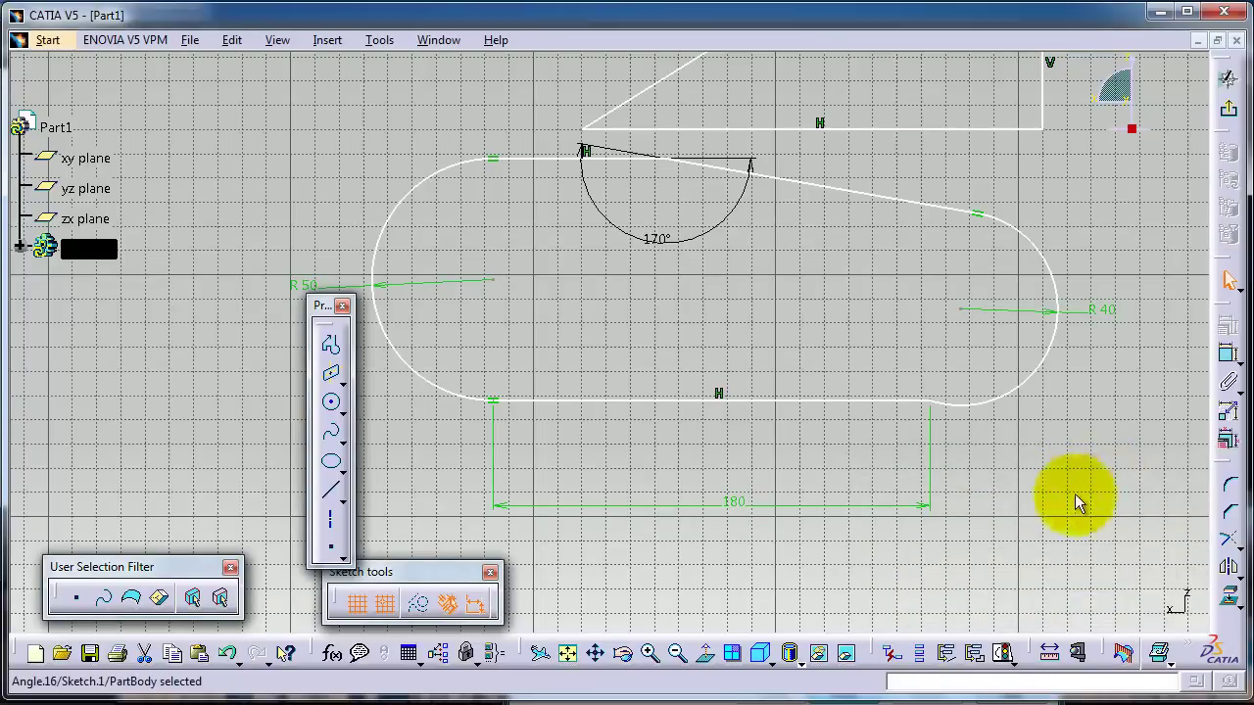
middle_click_drag(783, 327, 864, 370)
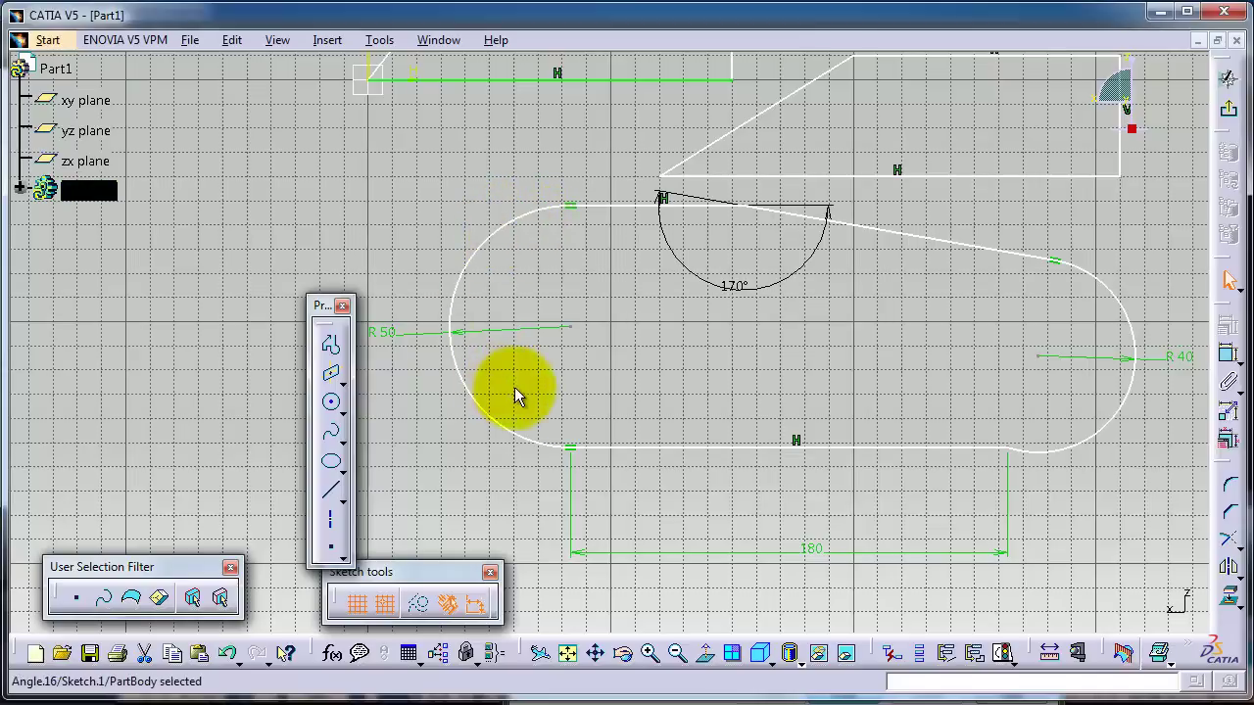
Step: Add a distance dimension between the top and bottom edges, changing 100 to 103 mm
middle_click_drag(970, 383, 951, 425)
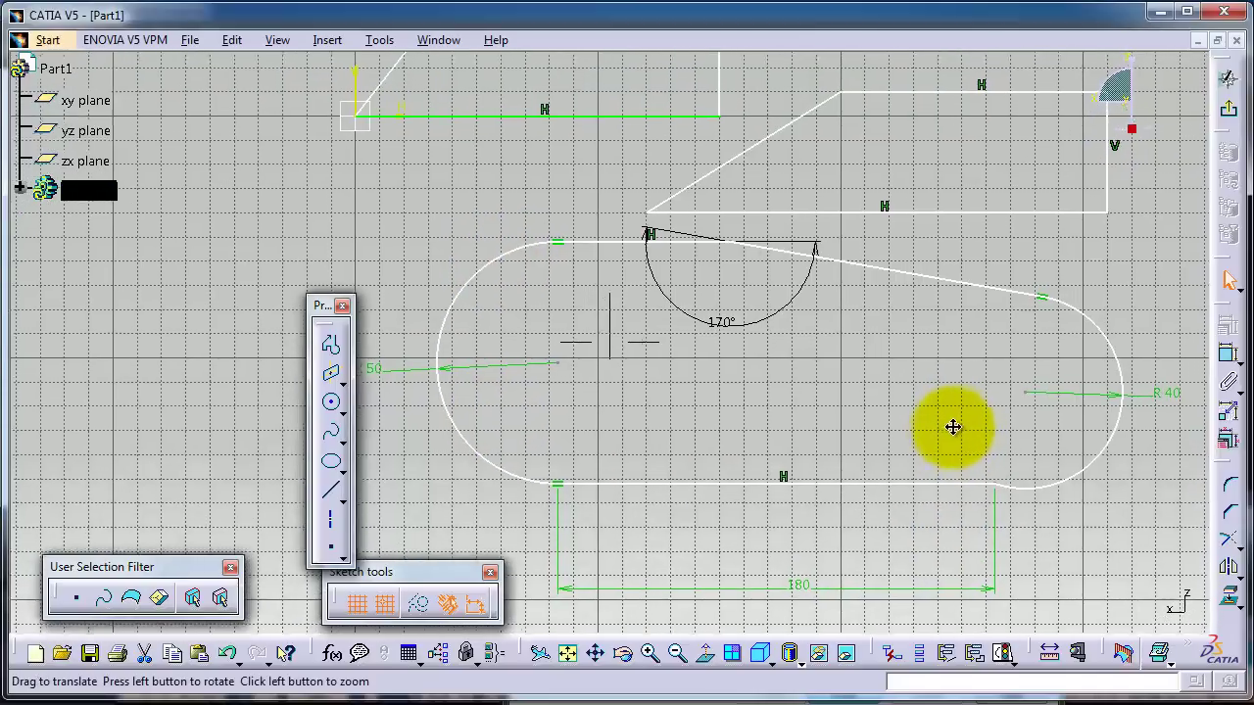
left_click(1225, 354)
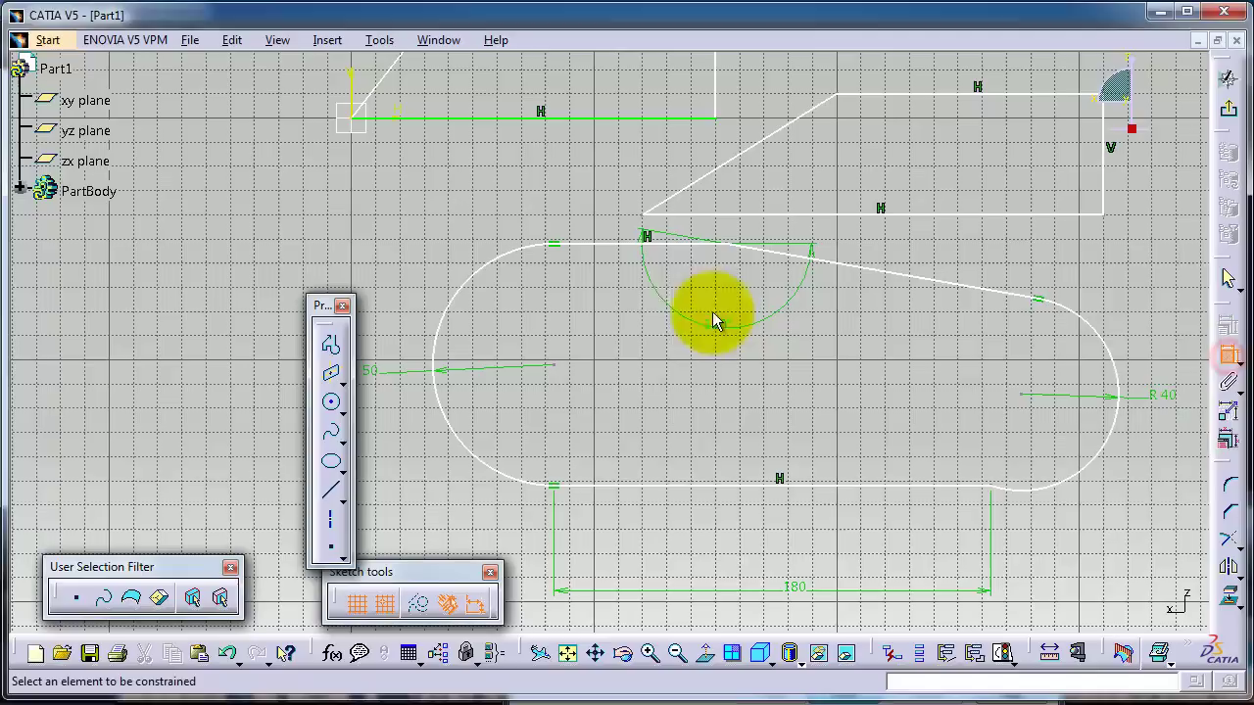
left_click(597, 243)
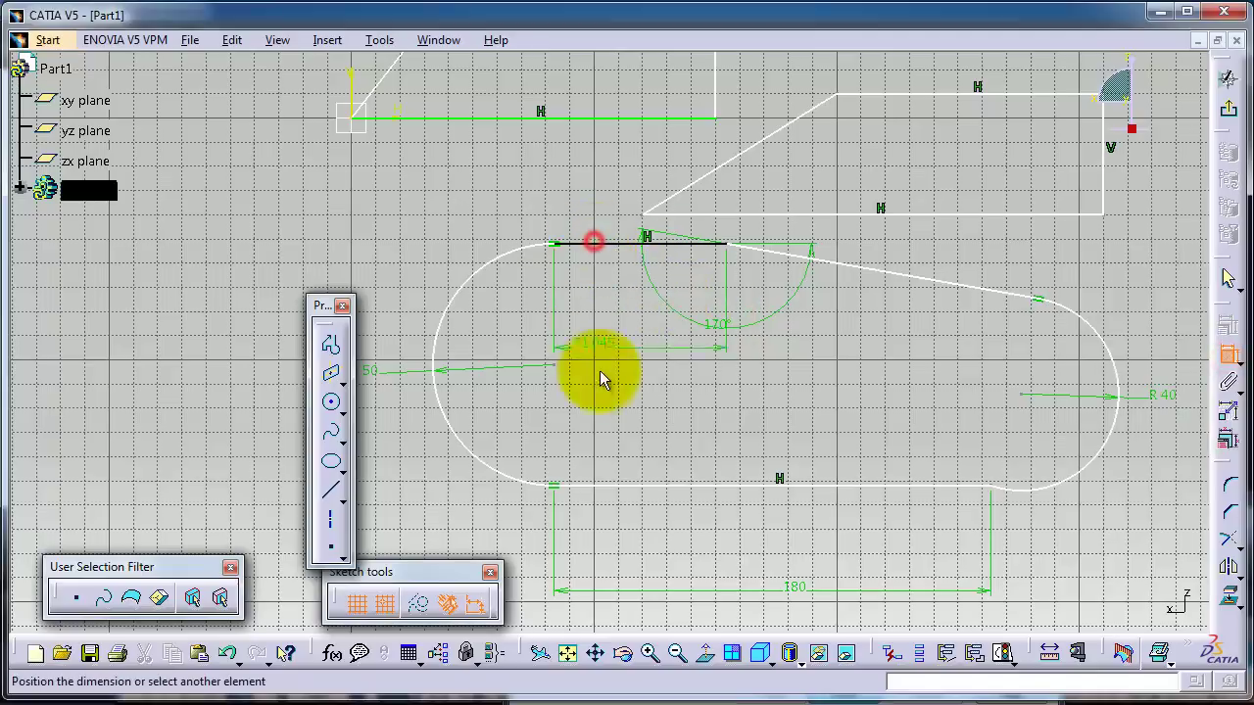
left_click(623, 484)
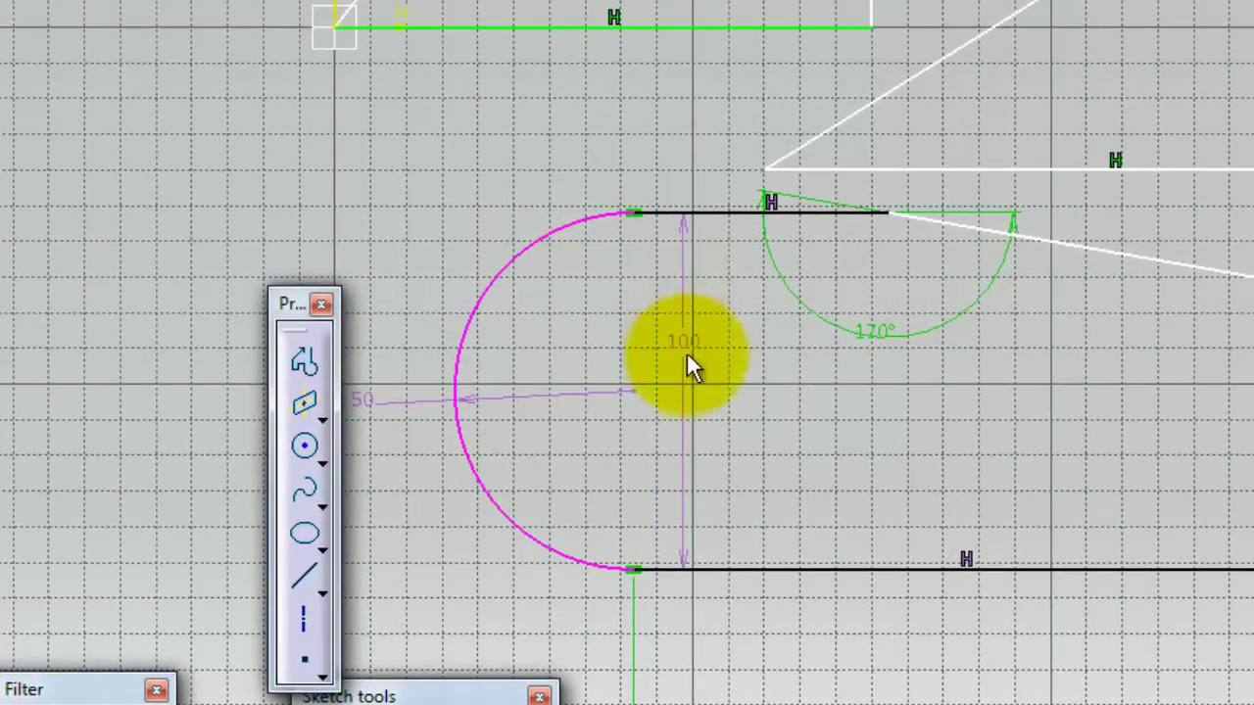
left_click(726, 364)
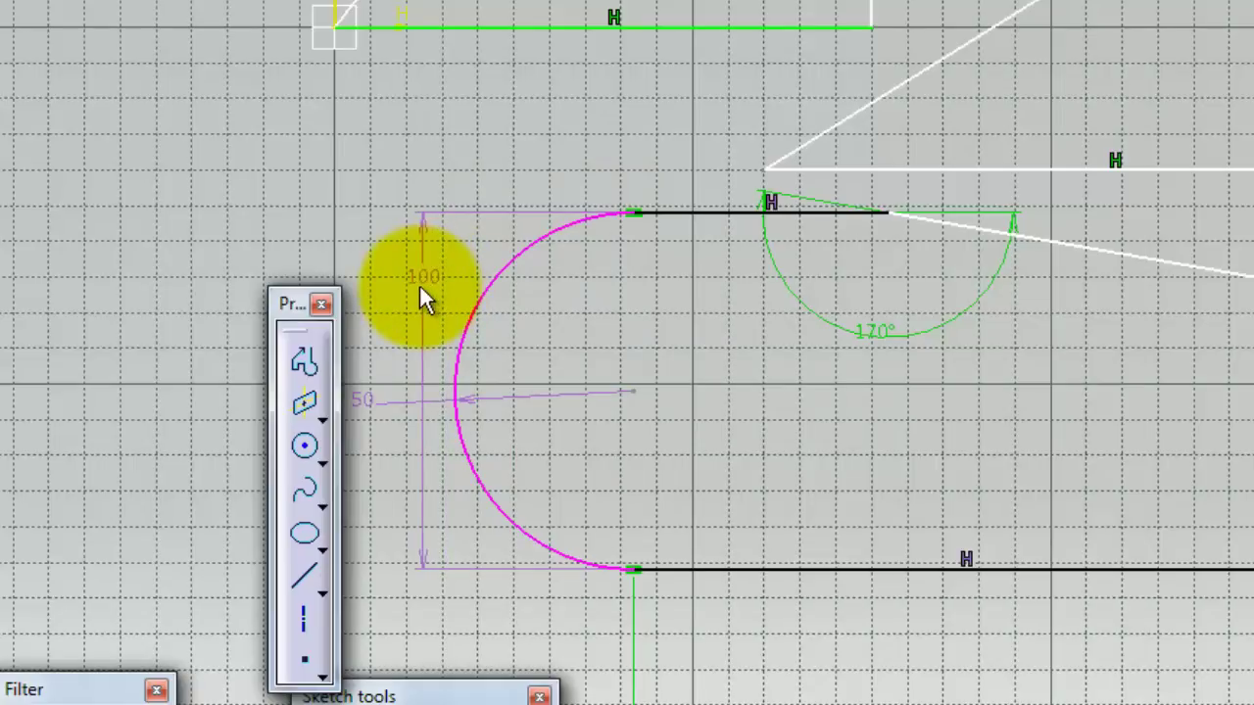
left_click(413, 304)
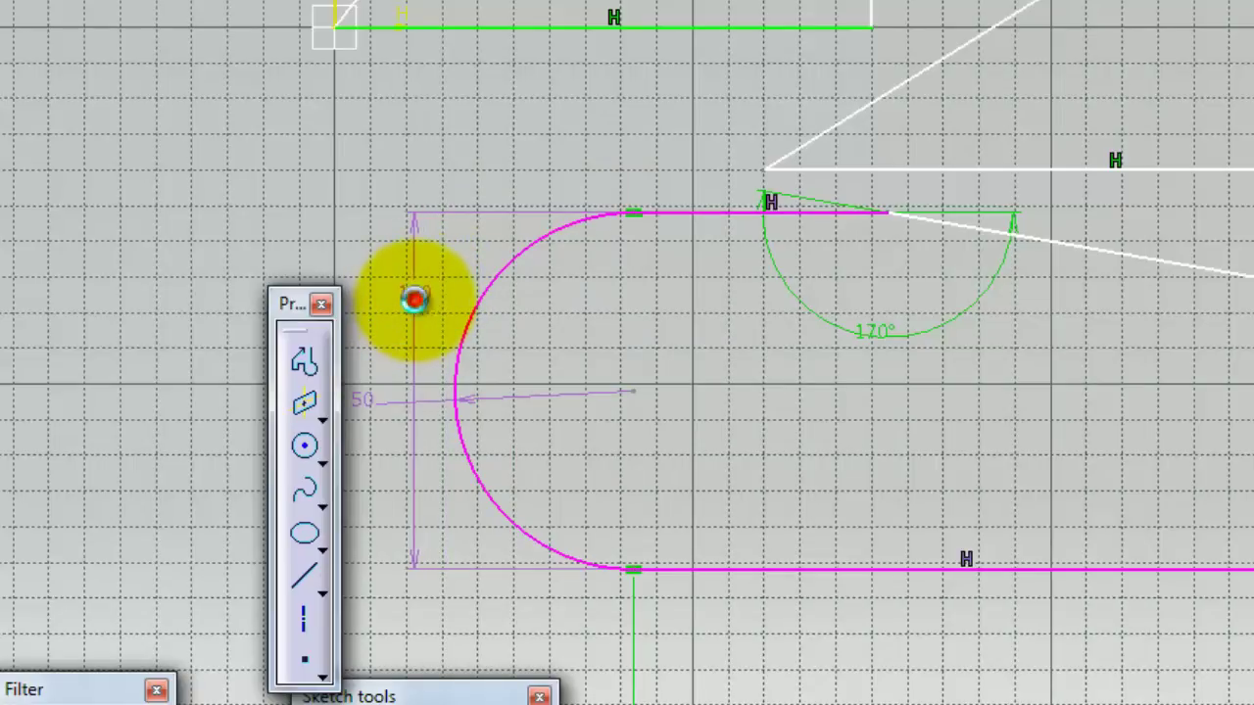
double_click(417, 292)
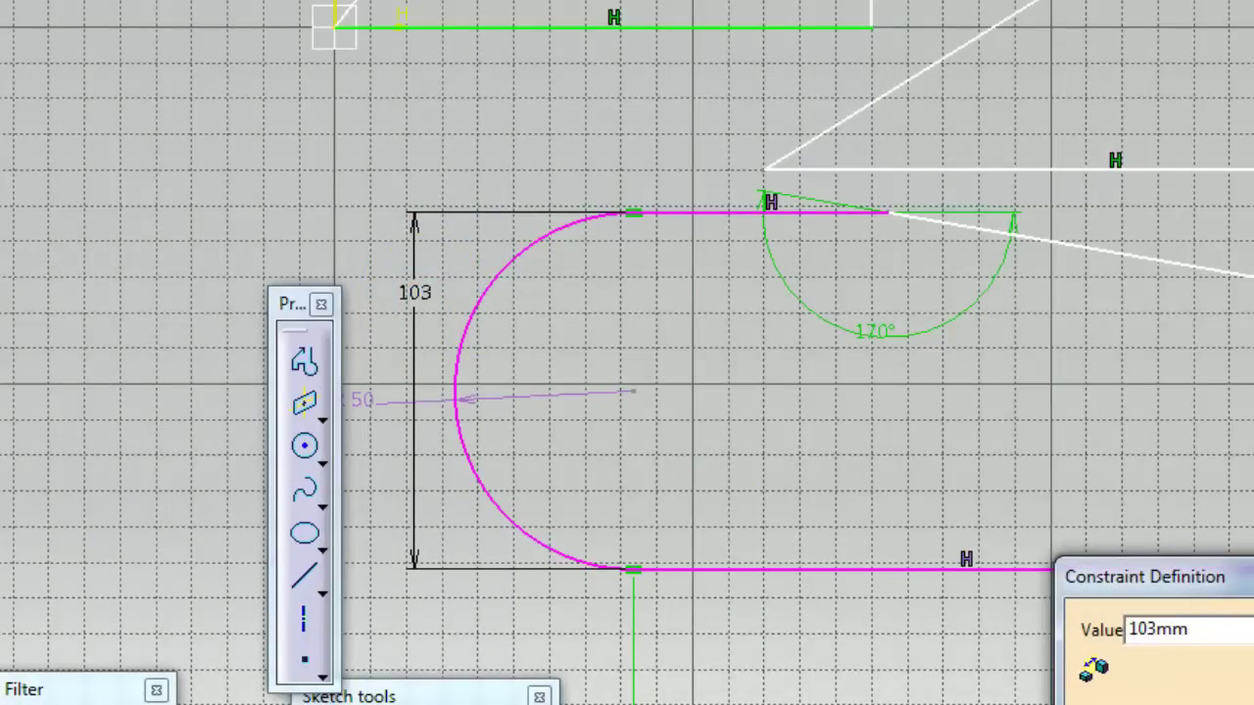
key("Return")
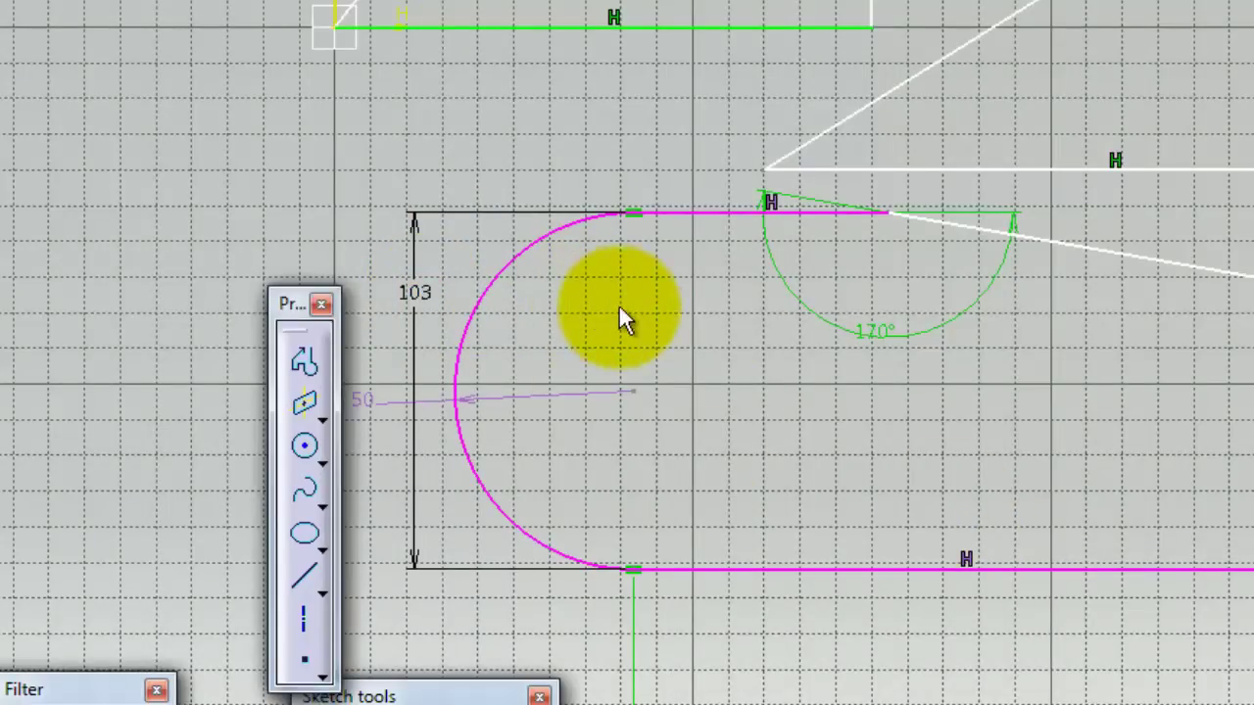
Step: Change the top-to-bottom distance dimension from 103 to 106 mm
mouse_move(619, 308)
middle_mouse_down()
mouse_move(778, 293)
mouse_move(772, 281)
middle_mouse_up()
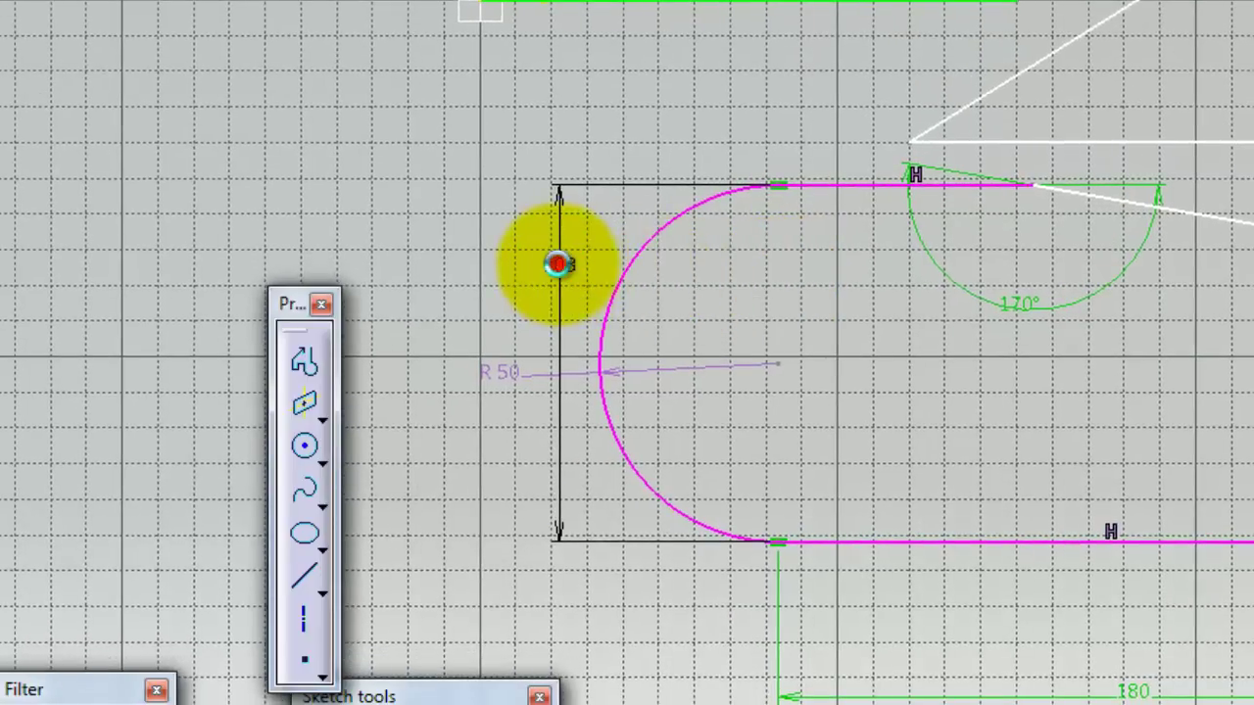
double_click(559, 265)
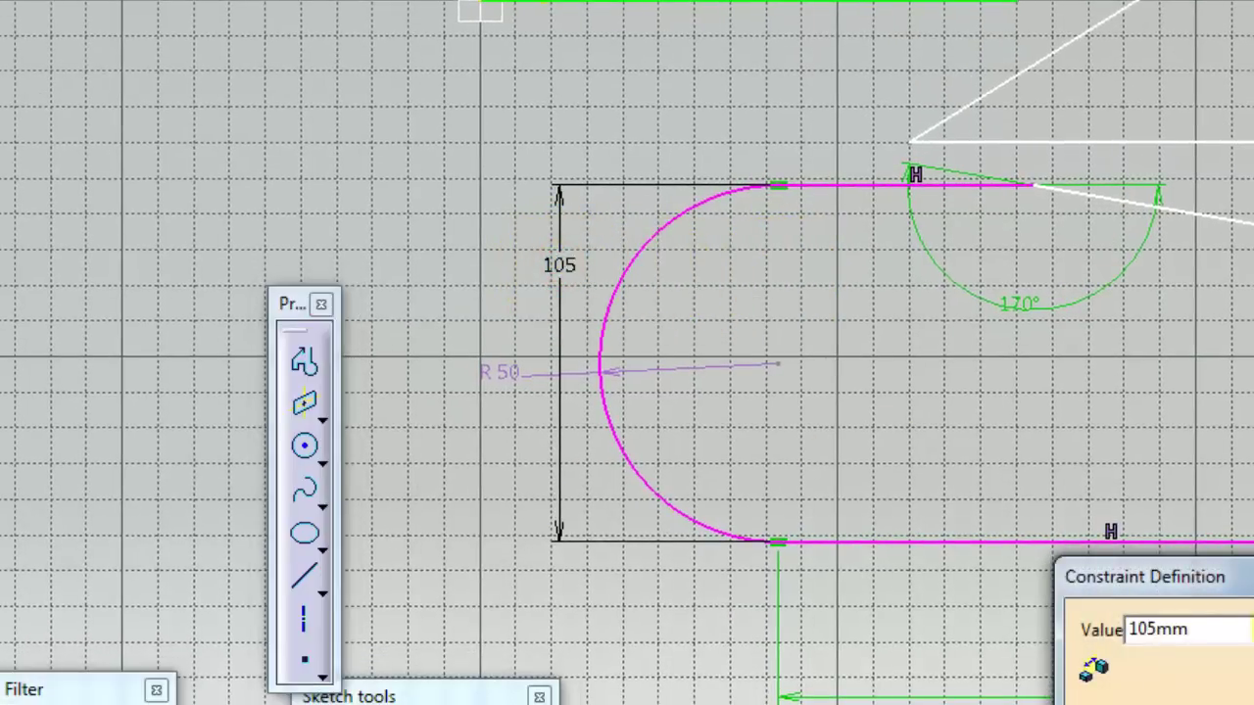
key("Return")
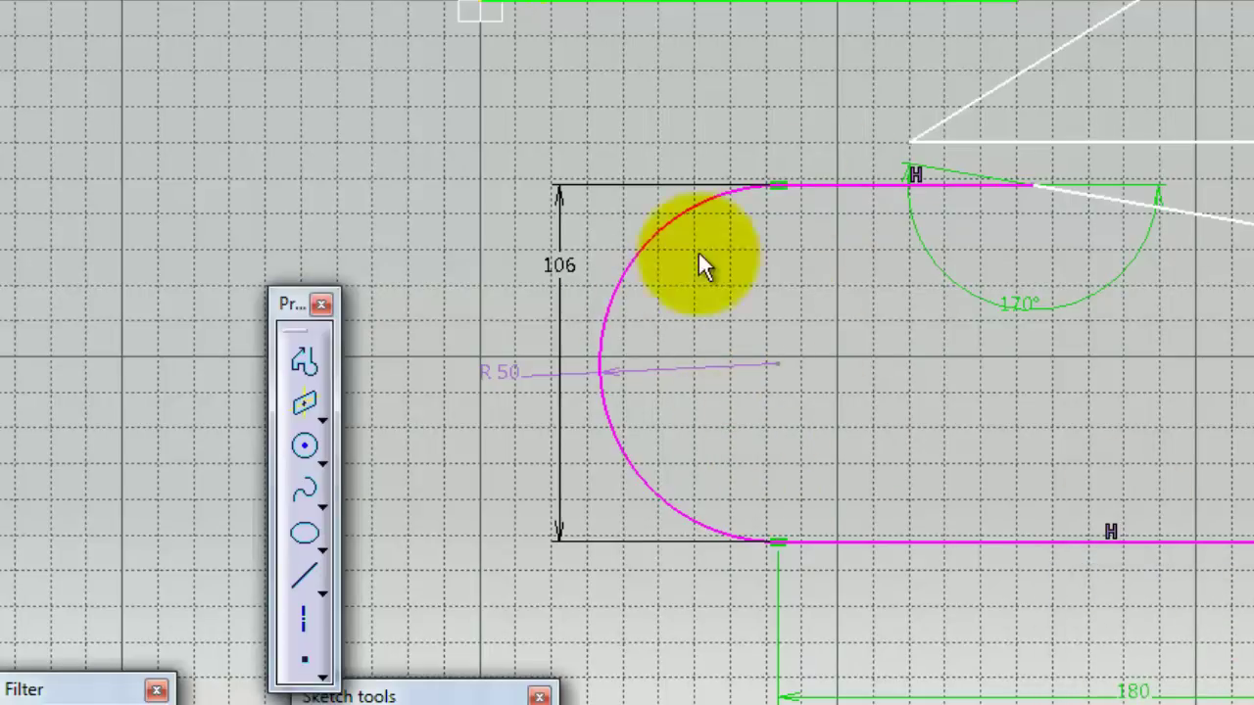
Step: Delete the 106 mm top-to-bottom distance dimension using its right-click menu
right_click(573, 274)
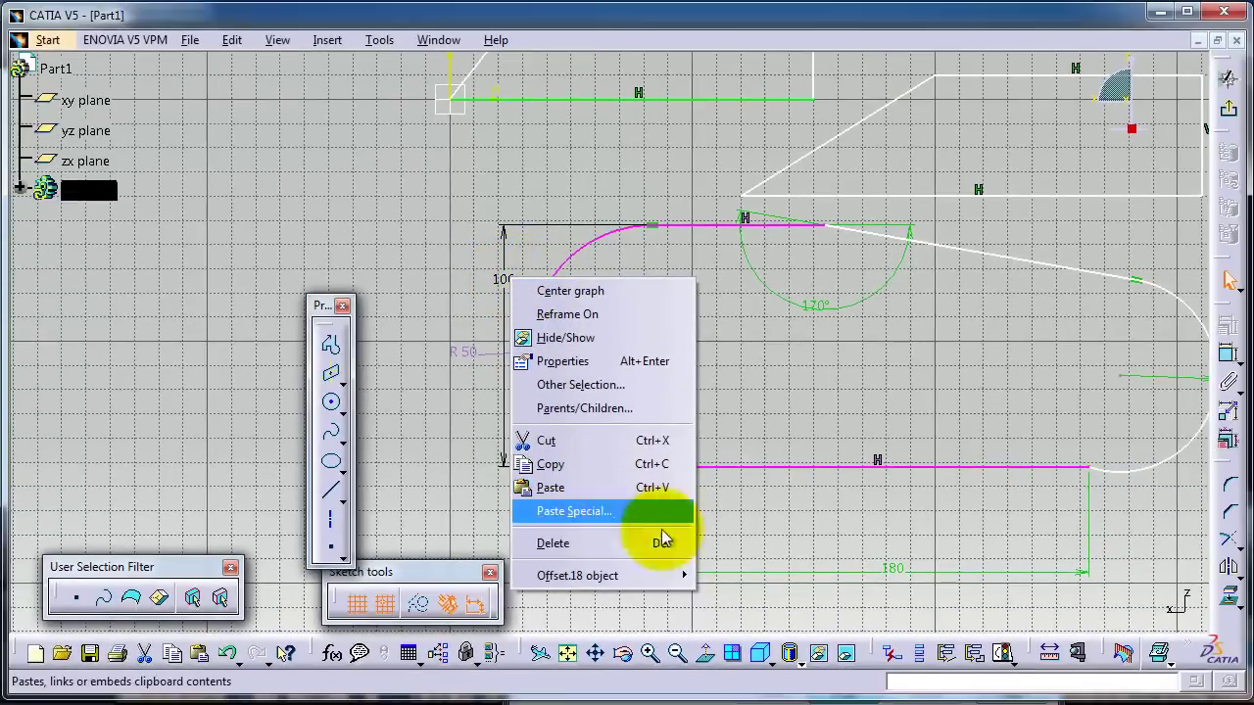
left_click(637, 545)
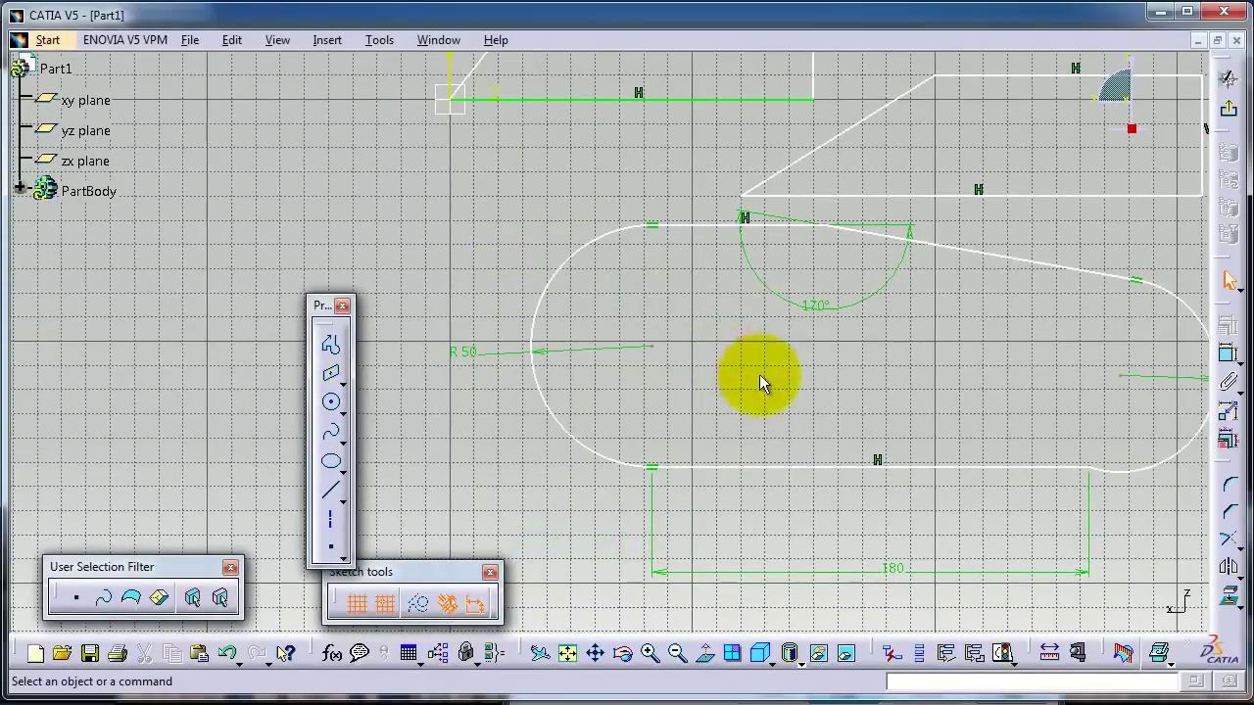